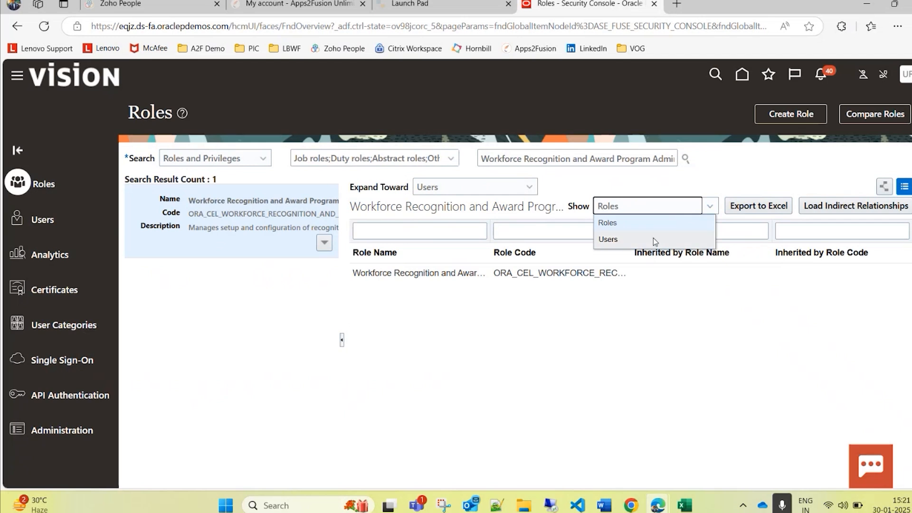
# Step: Show the users assigned to the Workforce Recognition and Award Program role and select the last user login in the list
pyautogui.click(654, 238)
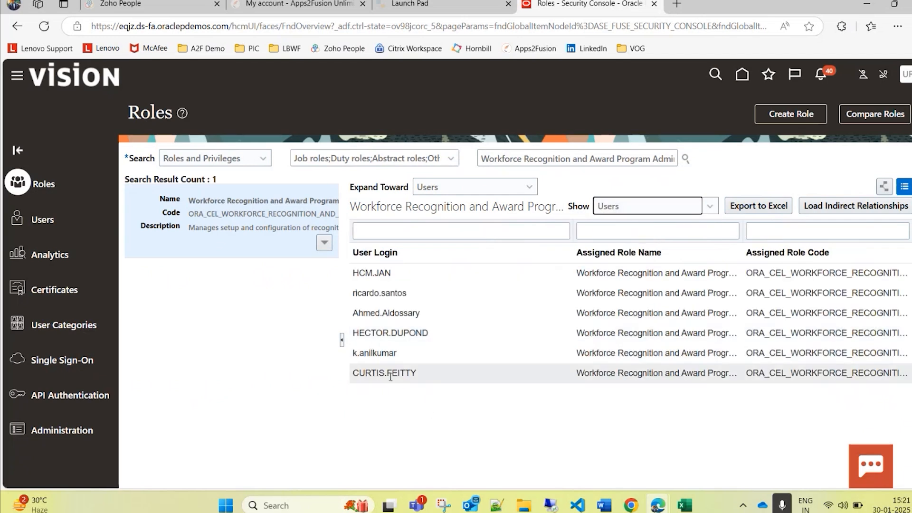
pyautogui.click(418, 374)
# Step: Switch to the Chrome window signed in as the selected user and expand all quick actions for My Client Groups
pyautogui.moveTo(631, 505)
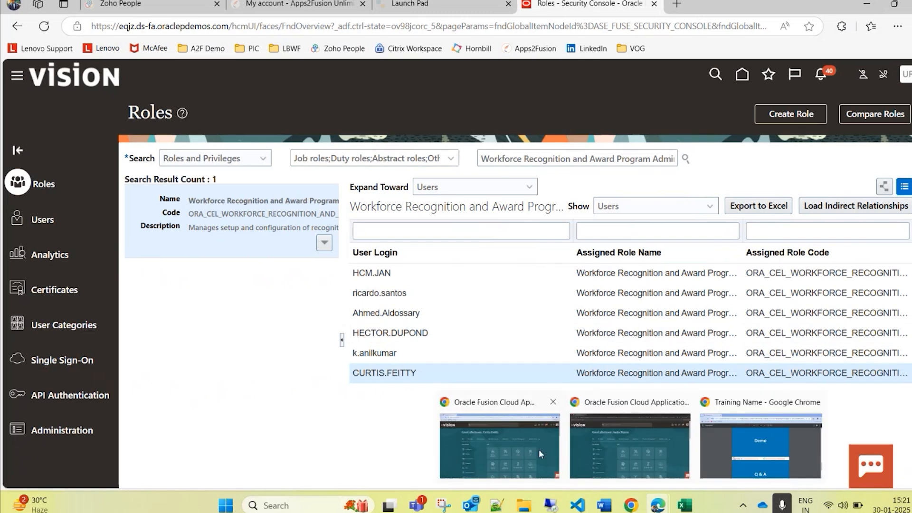
pyautogui.moveTo(911, 238); pyautogui.dragTo(632, 1)
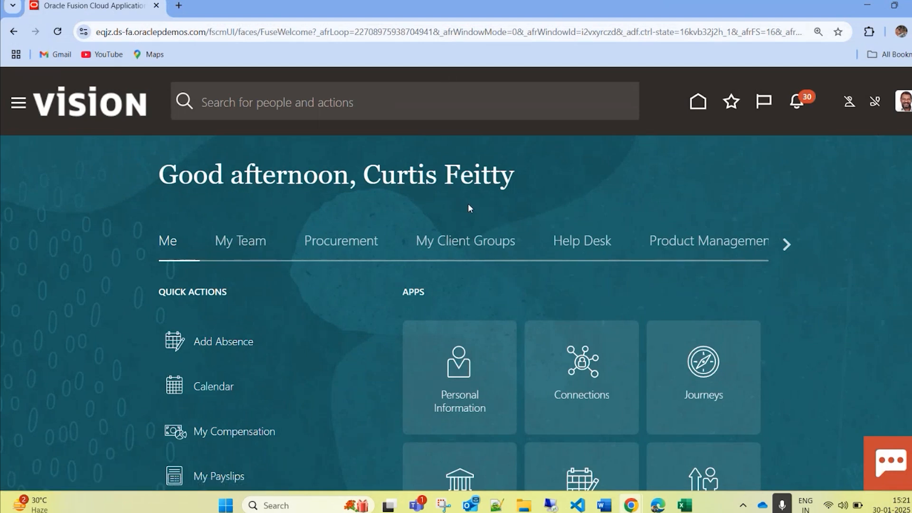
pyautogui.click(473, 241)
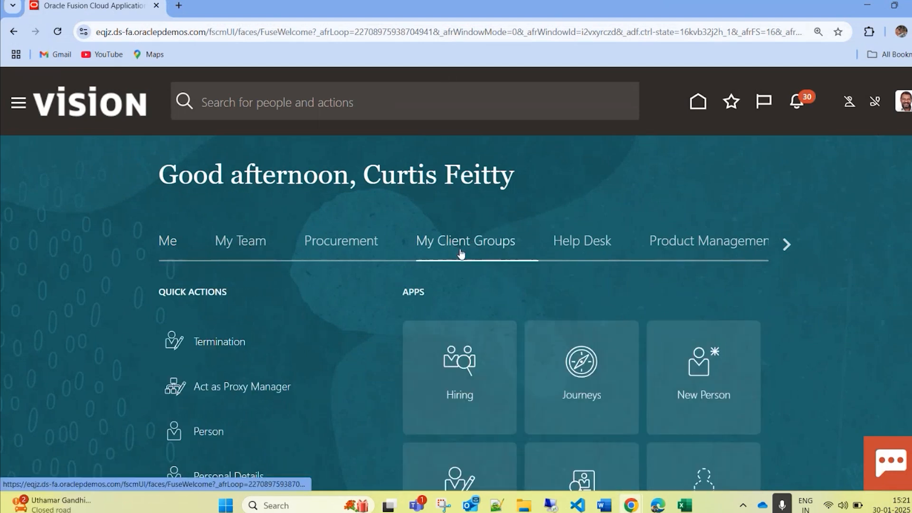
pyautogui.scroll(-20, 445, 257)
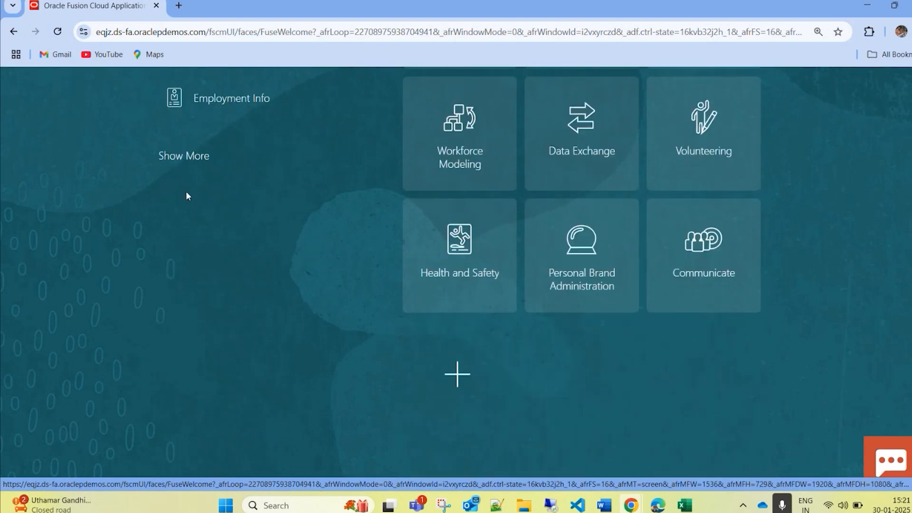
pyautogui.click(186, 157)
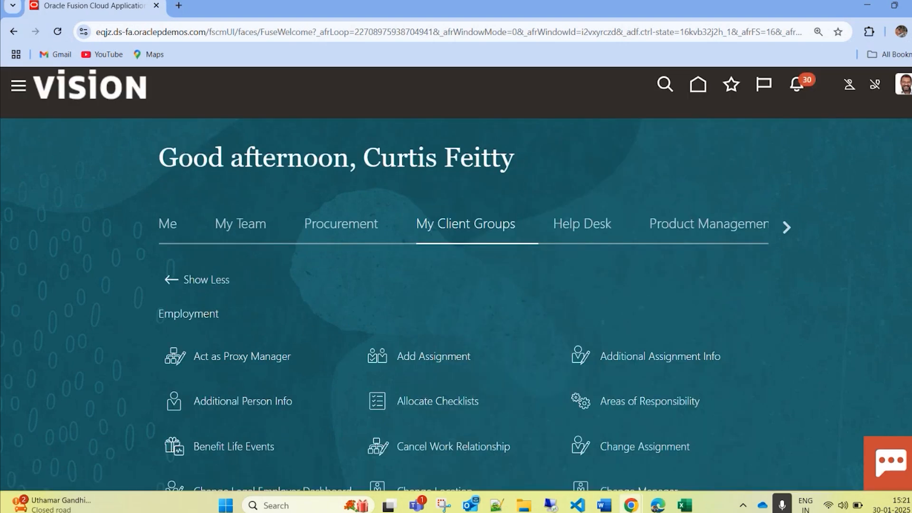
# Step: Find "cele" on the page and open Configure Global Settings under Celebrate
pyautogui.hotkey('ctrl', 'f')
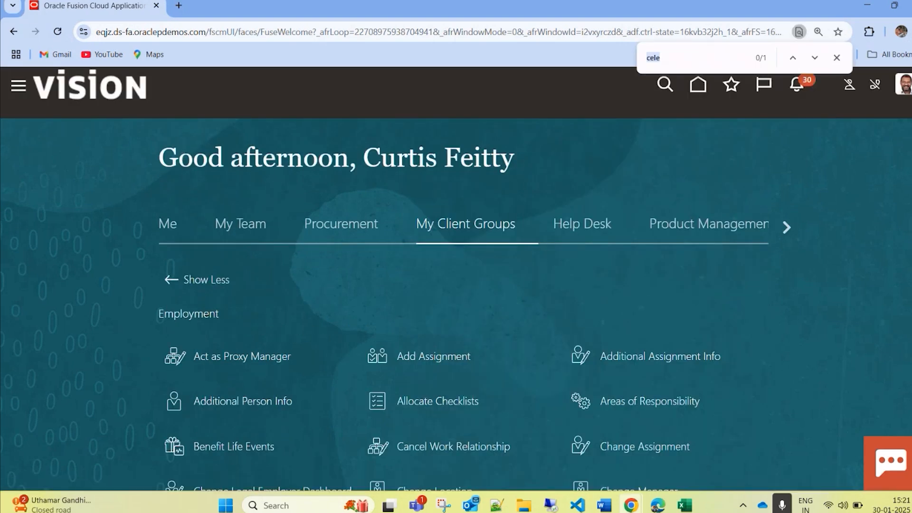
pyautogui.press('Return')
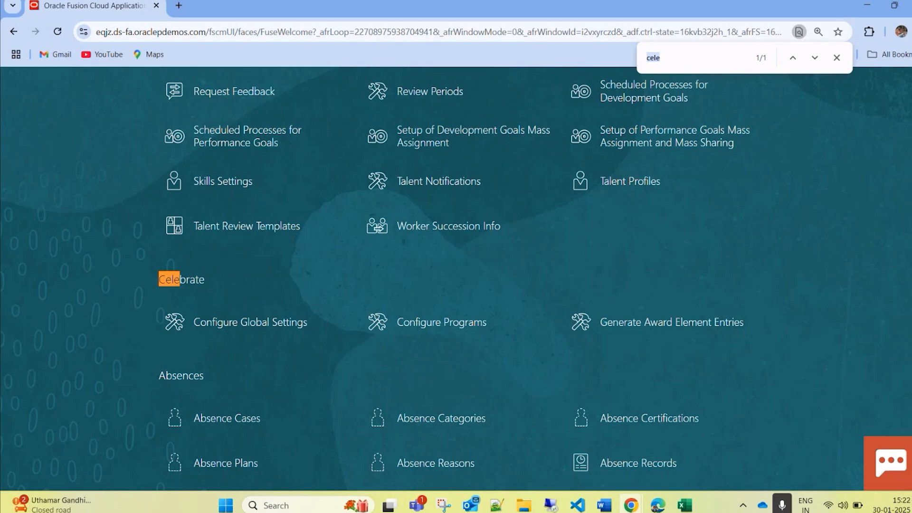
pyautogui.click(181, 322)
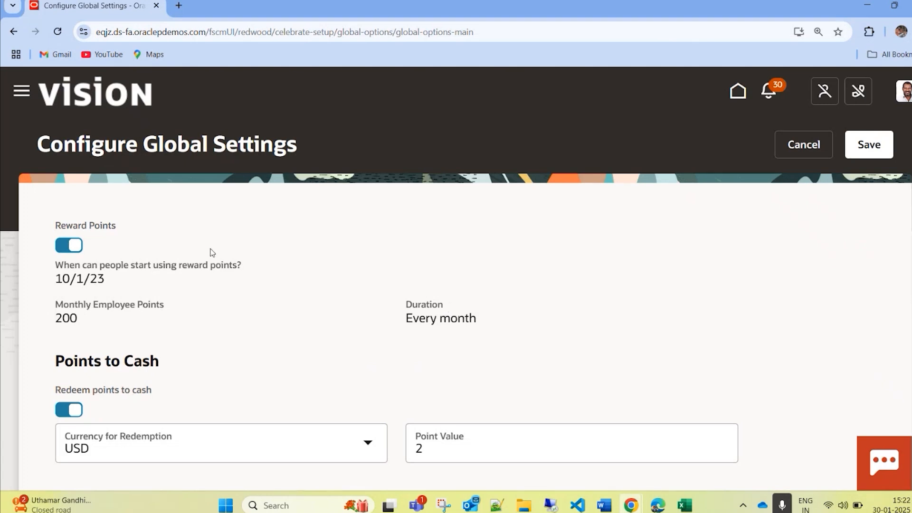
# Step: Review the global settings for reward points, points to cash, payroll elements and core values
pyautogui.scroll(-3, 210, 252)
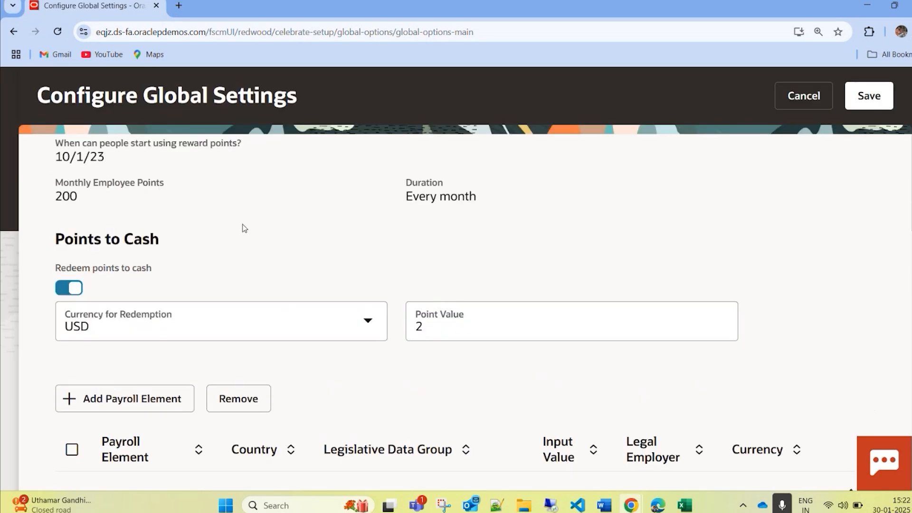
pyautogui.scroll(-1, 243, 228)
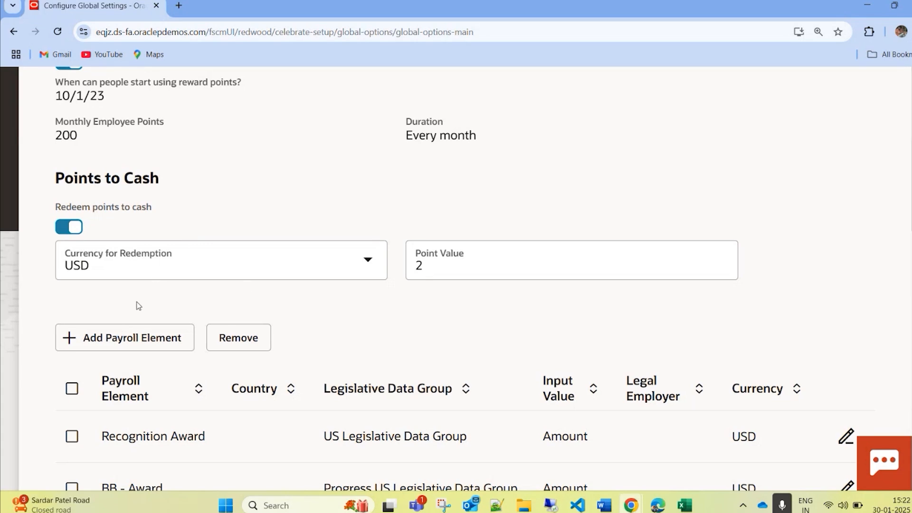
pyautogui.scroll(-2, 346, 308)
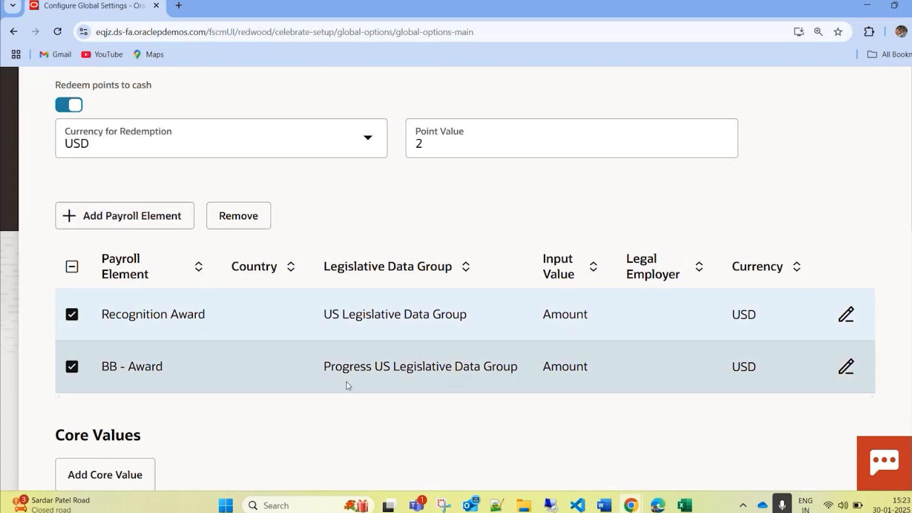
pyautogui.scroll(-5, 347, 382)
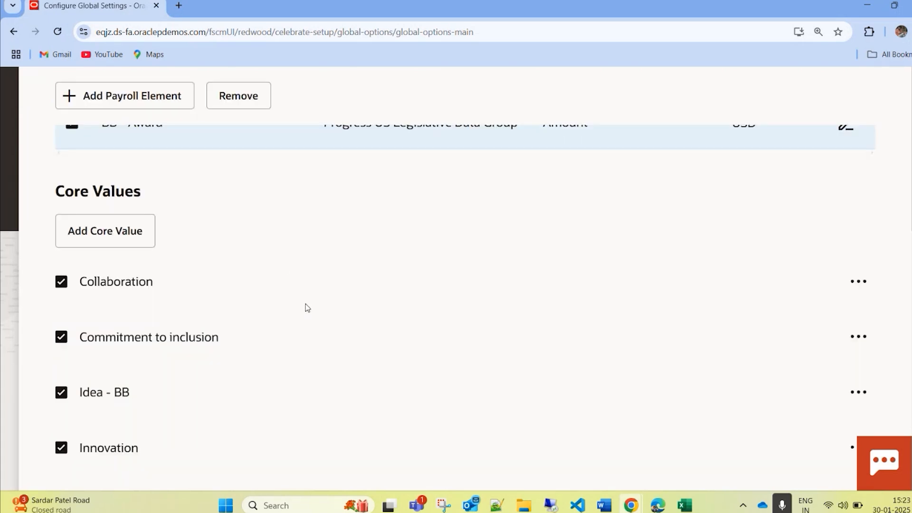
pyautogui.scroll(-3, 316, 257)
pyautogui.scroll(3, 301, 267)
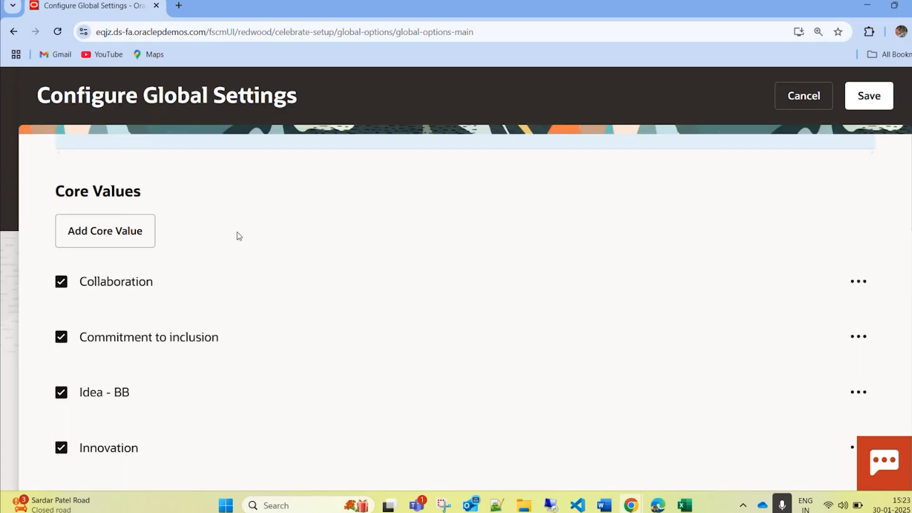
pyautogui.scroll(-1, 480, 321)
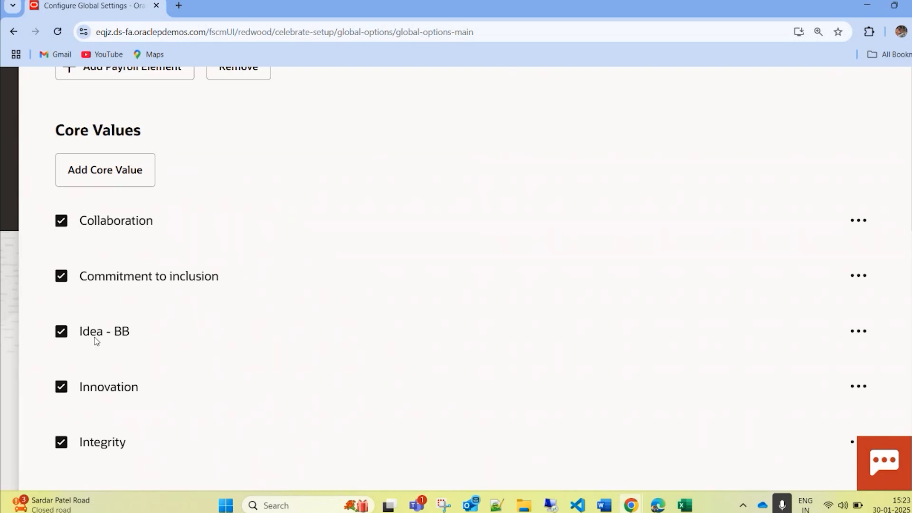
pyautogui.scroll(-2, 97, 341)
# Step: Create a core value named "LeaderShip" and enable it in the Core Values list
pyautogui.scroll(4, 142, 407)
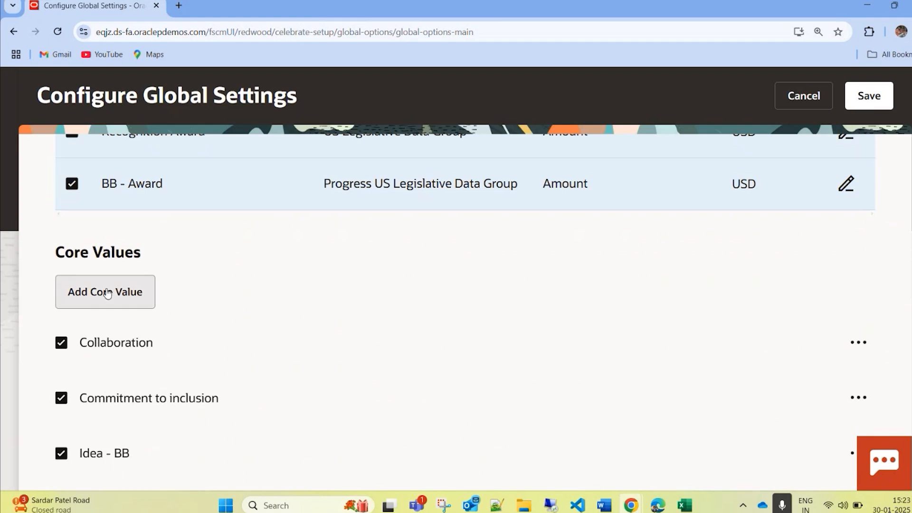
pyautogui.click(107, 293)
pyautogui.click(93, 344)
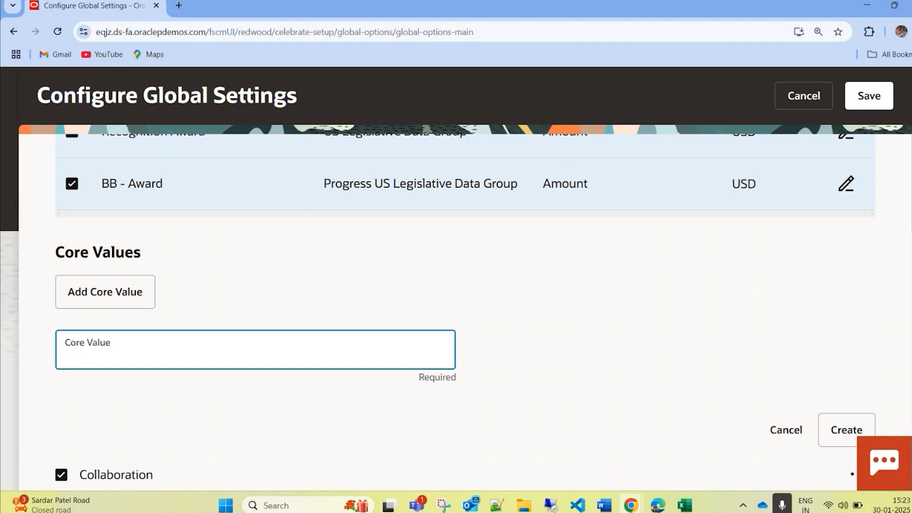
pyautogui.write('Tesm ==')
pyautogui.press('BackSpace')
pyautogui.press('BackSpace')
pyautogui.press('BackSpace')
pyautogui.press('BackSpace')
pyautogui.press('BackSpace')
pyautogui.press('BackSpace')
pyautogui.press('BackSpace')
pyautogui.write('LeaderShip')
pyautogui.click(836, 433)
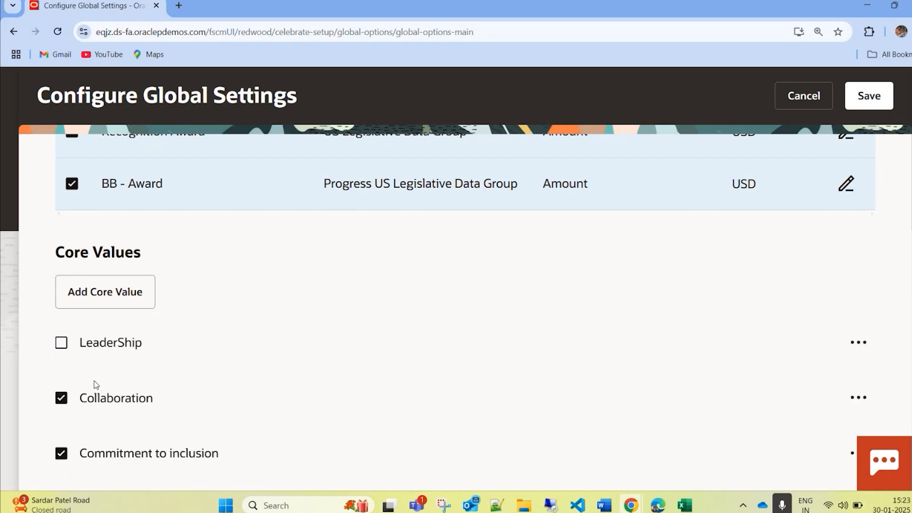
pyautogui.click(61, 343)
# Step: Start a new program image in the Images section with the headline "Good work"
pyautogui.scroll(-10, 323, 385)
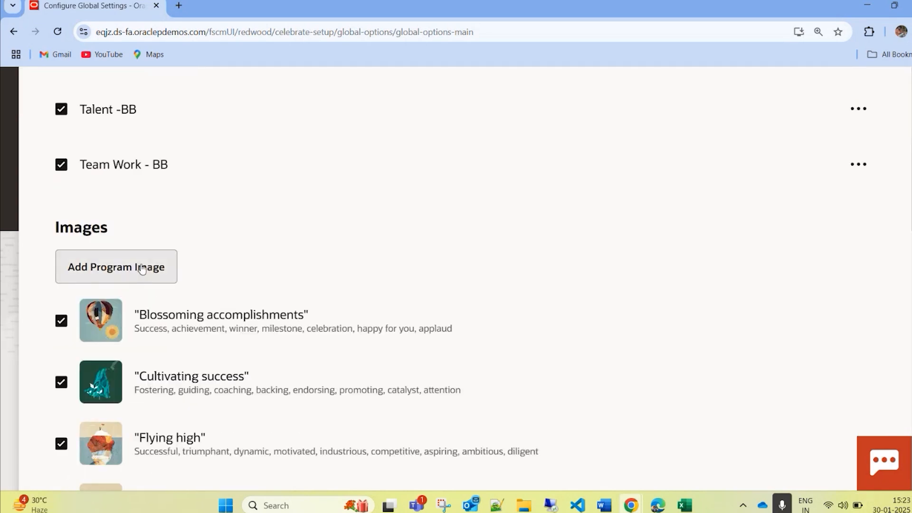
pyautogui.click(174, 273)
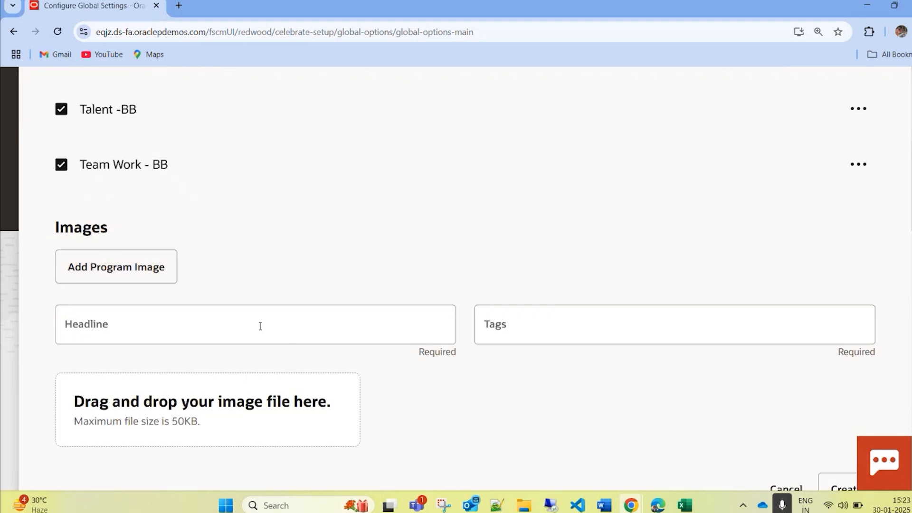
pyautogui.click(285, 337)
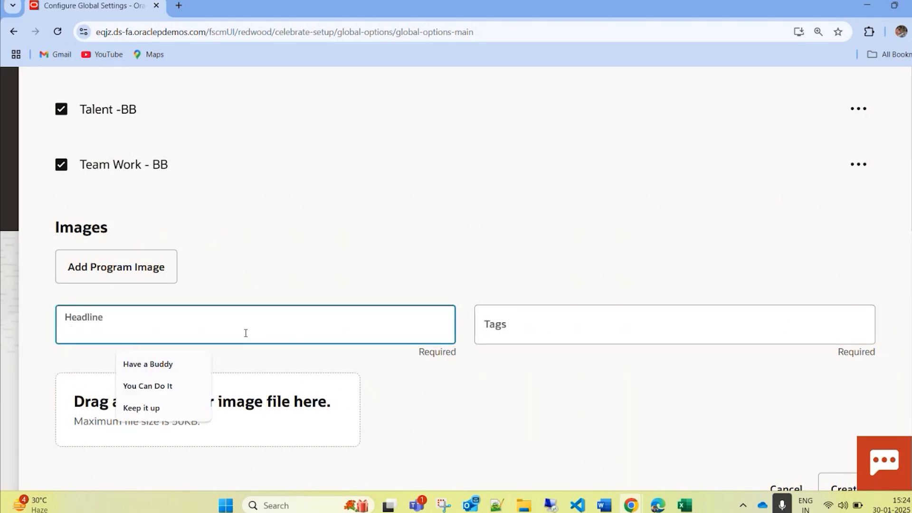
pyautogui.write('Good work')
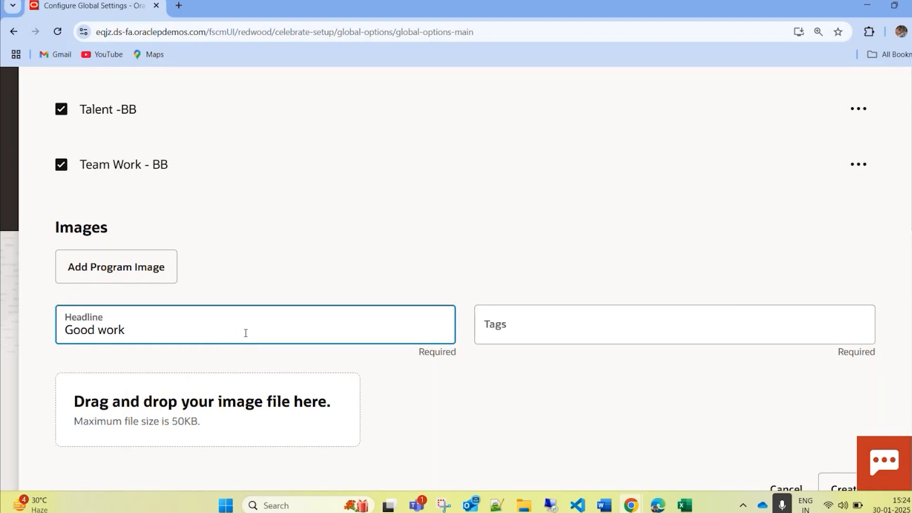
# Step: Set the program image's tags to "Make it quick but steady"
pyautogui.click(608, 322)
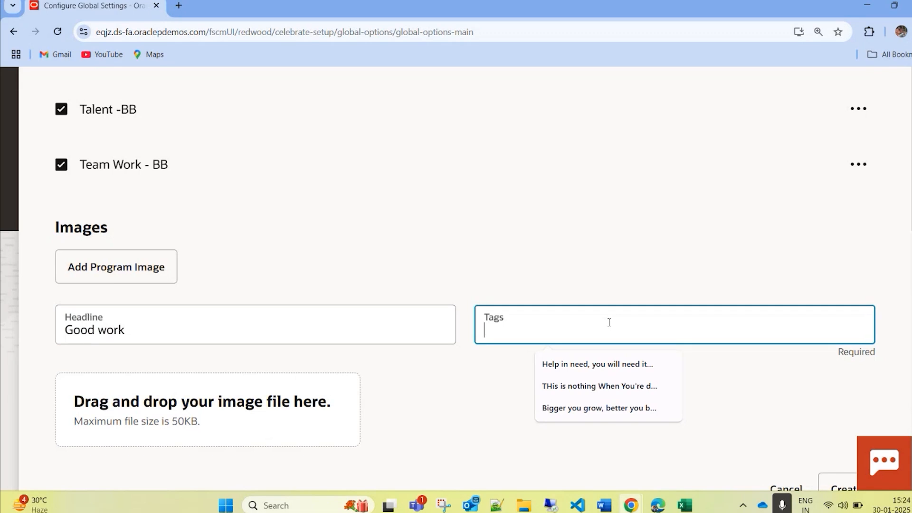
pyautogui.write('made i')
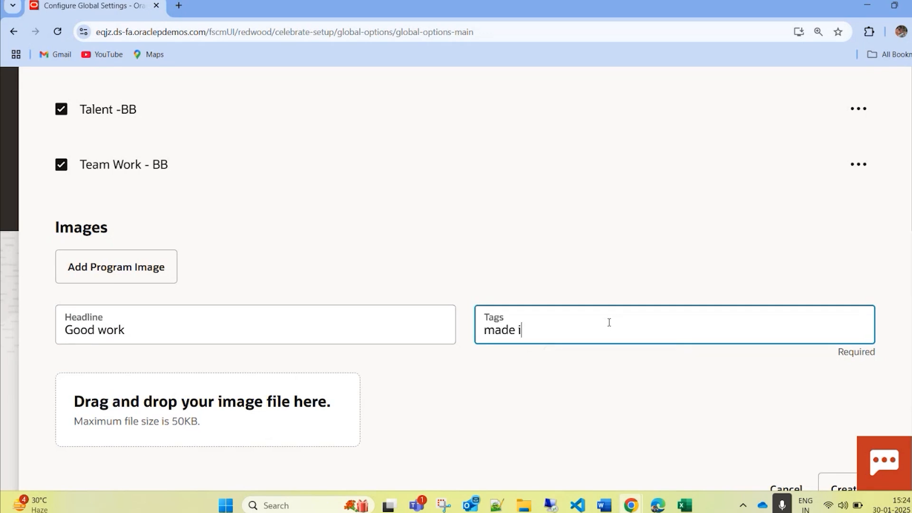
pyautogui.write('t quick but steady')
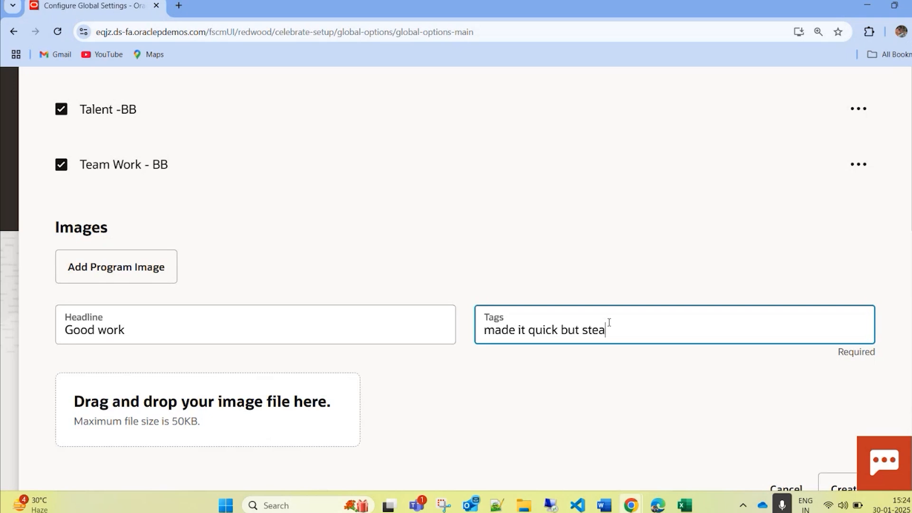
pyautogui.click(512, 332)
pyautogui.press('BackSpace')
pyautogui.press('BackSpace')
pyautogui.write('ke')
pyautogui.press('Left')
pyautogui.press('BackSpace')
pyautogui.write('M')
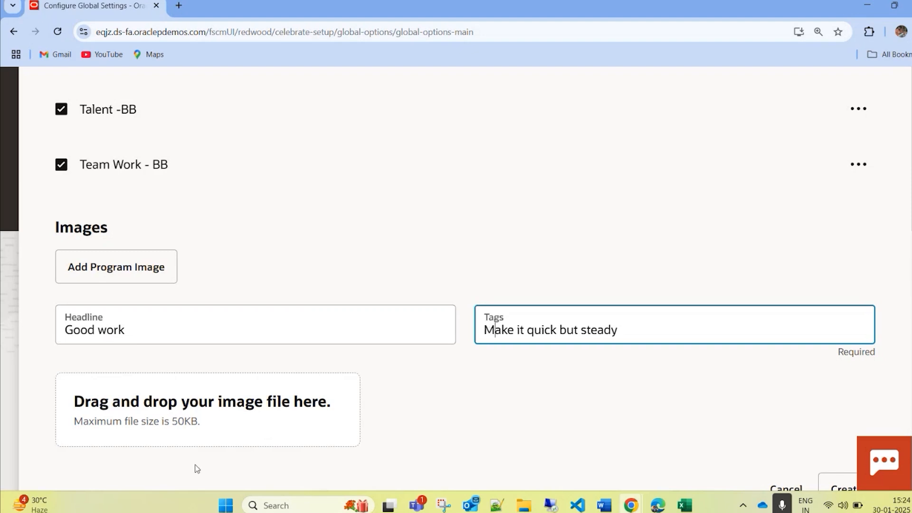
# Step: Add the support-7965543_640 file from the Downloads folder as the program image and close the file dialog
pyautogui.click(195, 426)
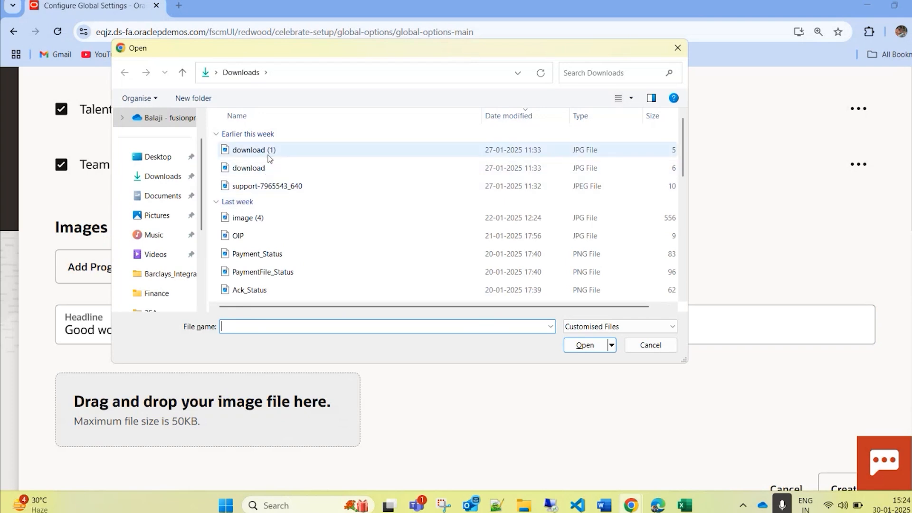
pyautogui.moveTo(269, 184); pyautogui.dragTo(278, 404)
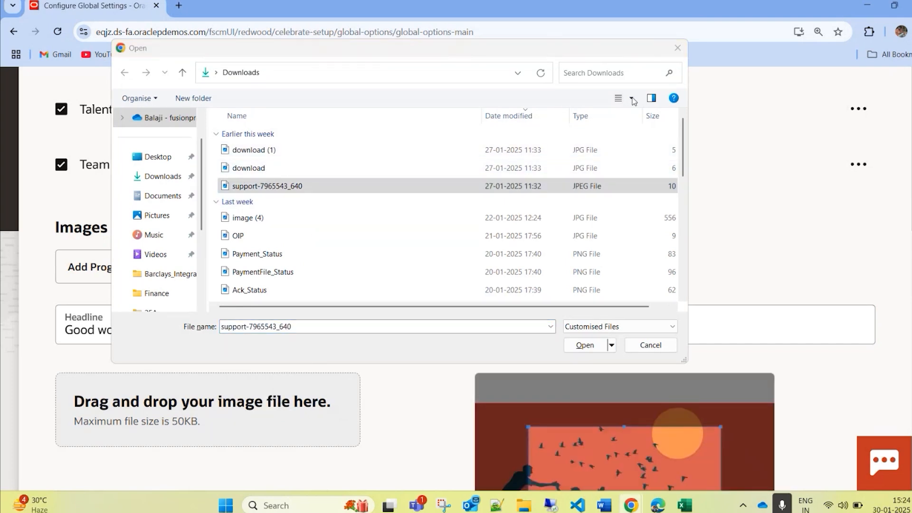
pyautogui.click(678, 48)
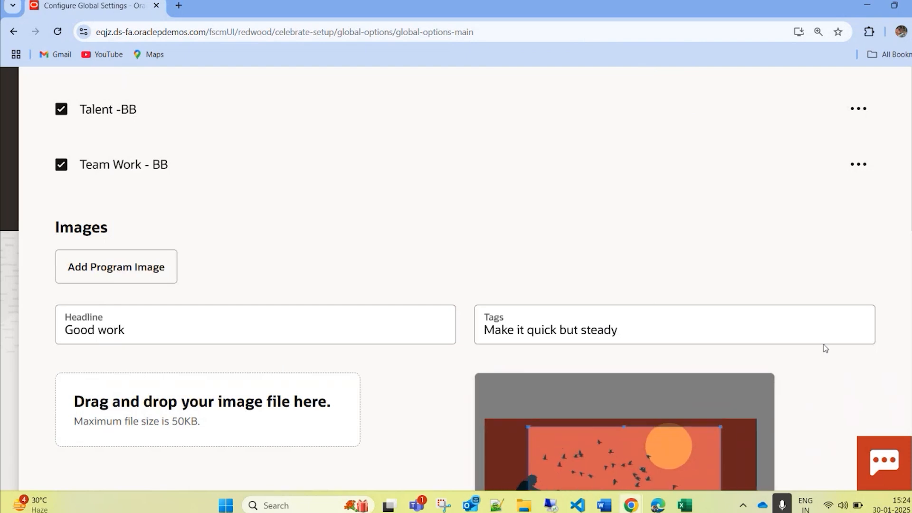
# Step: Move the crop area to the picture's left edge so it covers both climbers, and create the program image
pyautogui.scroll(-5, 804, 245)
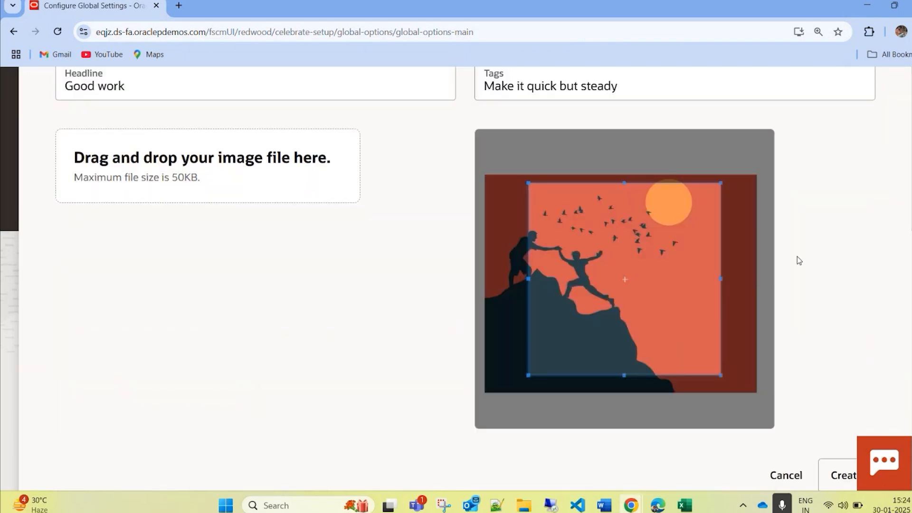
pyautogui.moveTo(578, 212); pyautogui.dragTo(536, 213)
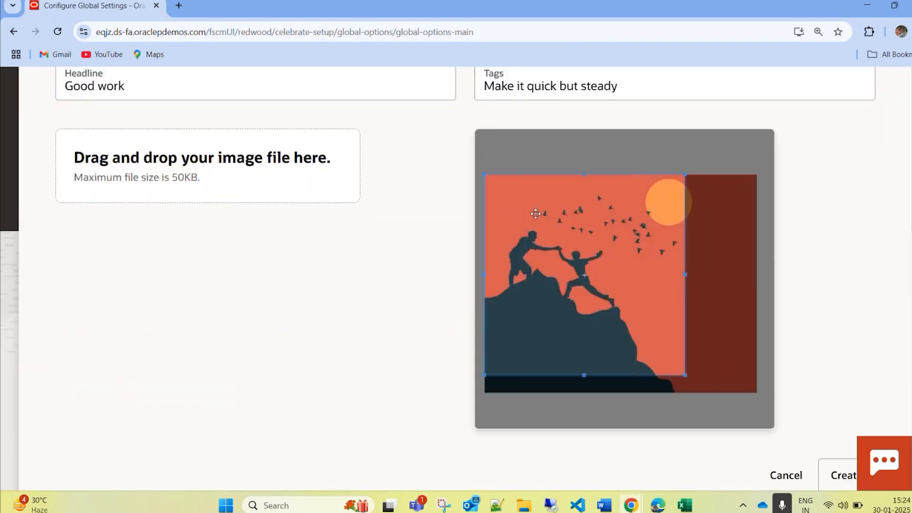
pyautogui.click(836, 474)
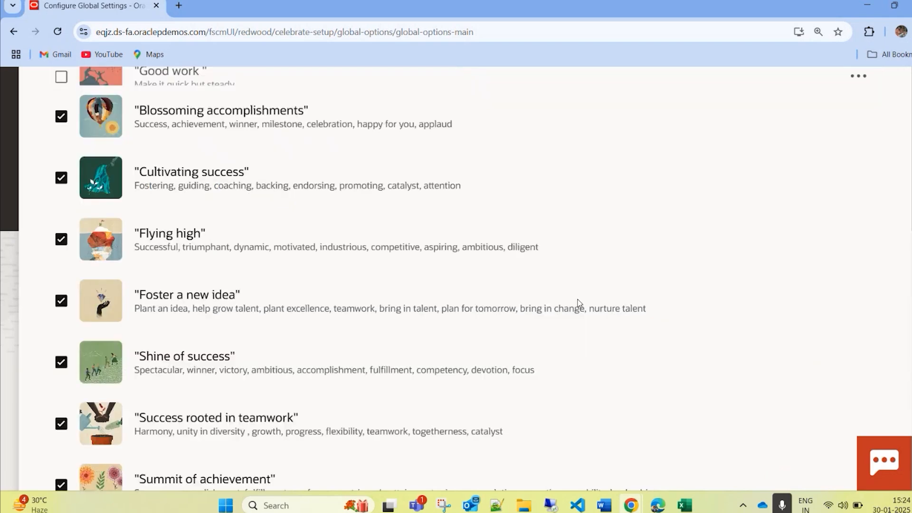
# Step: Enable the "Good work" image in the program images list
pyautogui.scroll(5, 163, 223)
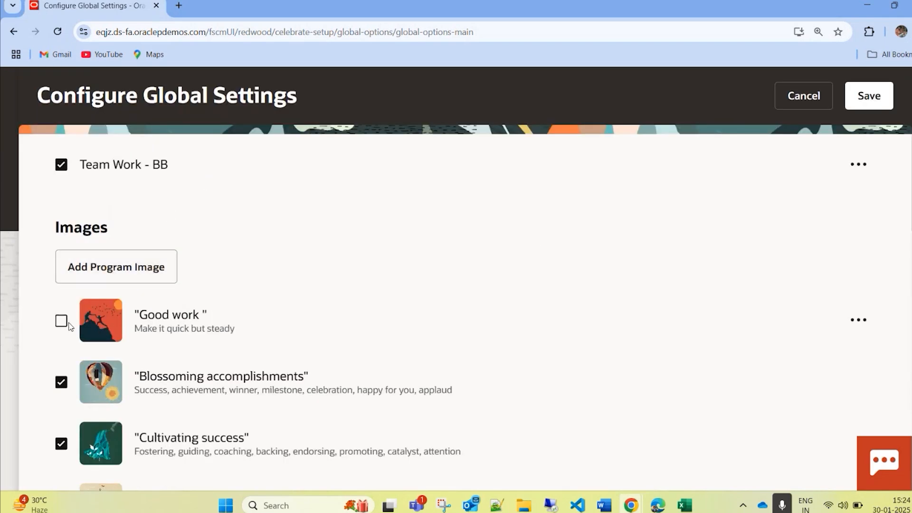
pyautogui.click(61, 321)
pyautogui.scroll(-1, 207, 315)
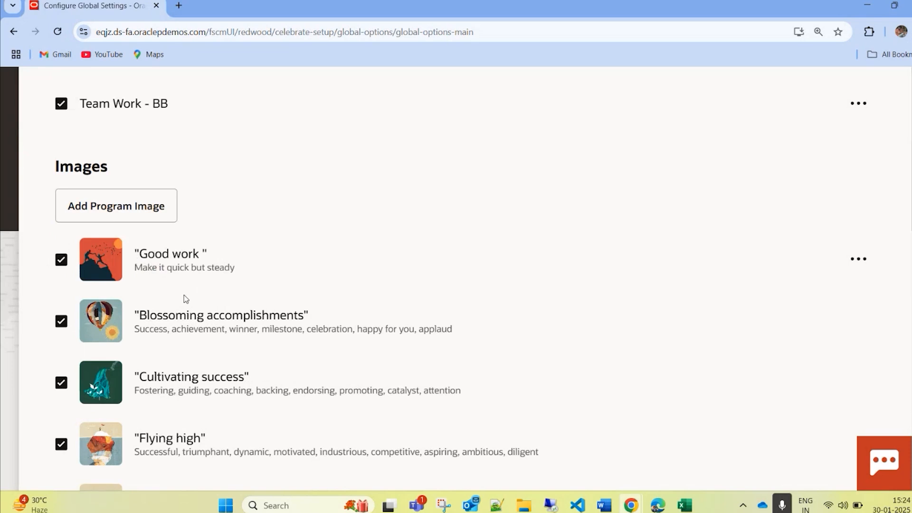
pyautogui.scroll(-2, 184, 299)
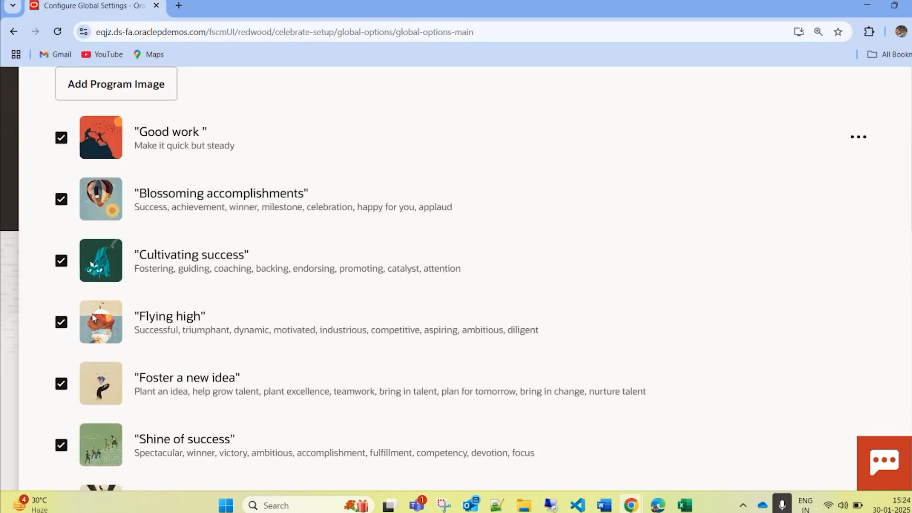
# Step: Try to disable existing images such as "Flying high" in the program images list, and toggle the "Good work" image off and on
pyautogui.click(59, 318)
pyautogui.click(61, 262)
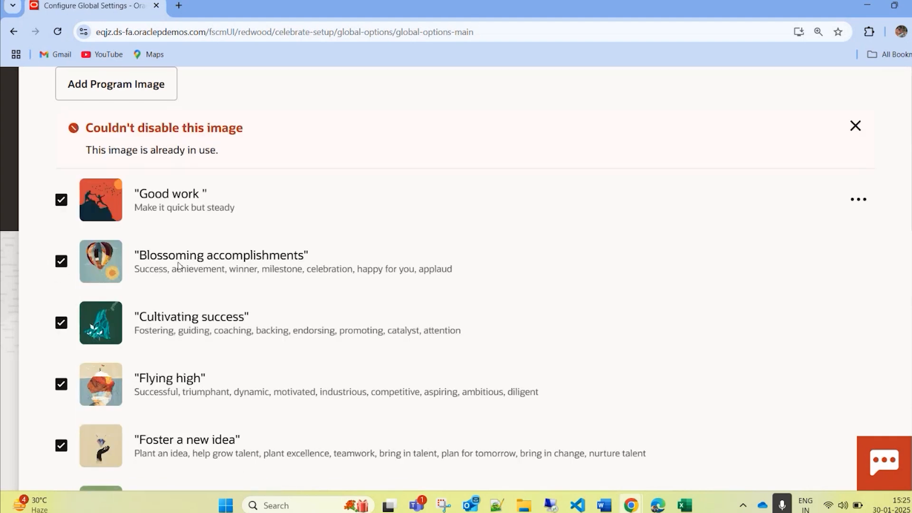
pyautogui.scroll(3, 304, 307)
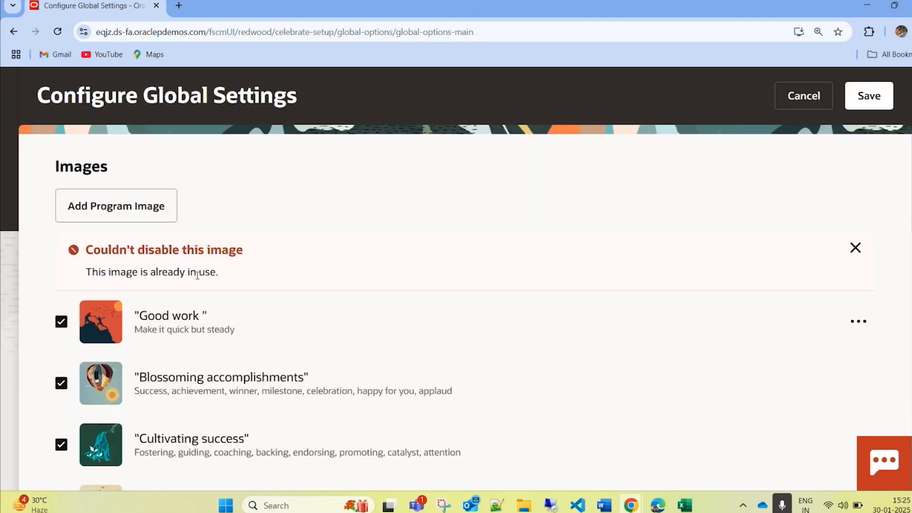
pyautogui.scroll(-1, 227, 358)
pyautogui.scroll(1, 224, 345)
pyautogui.click(61, 321)
pyautogui.click(62, 322)
# Step: Save the global settings
pyautogui.scroll(12, 621, 280)
pyautogui.scroll(5, 653, 309)
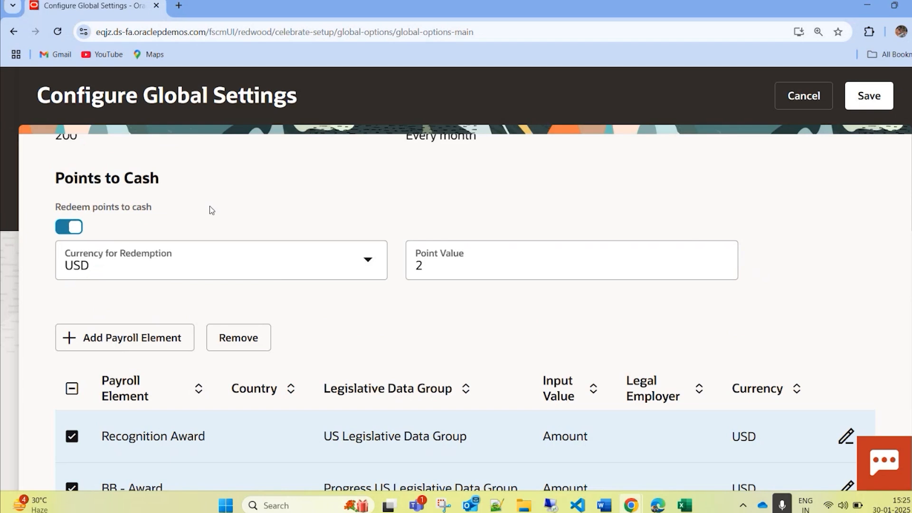
pyautogui.scroll(3, 385, 204)
pyautogui.click(871, 145)
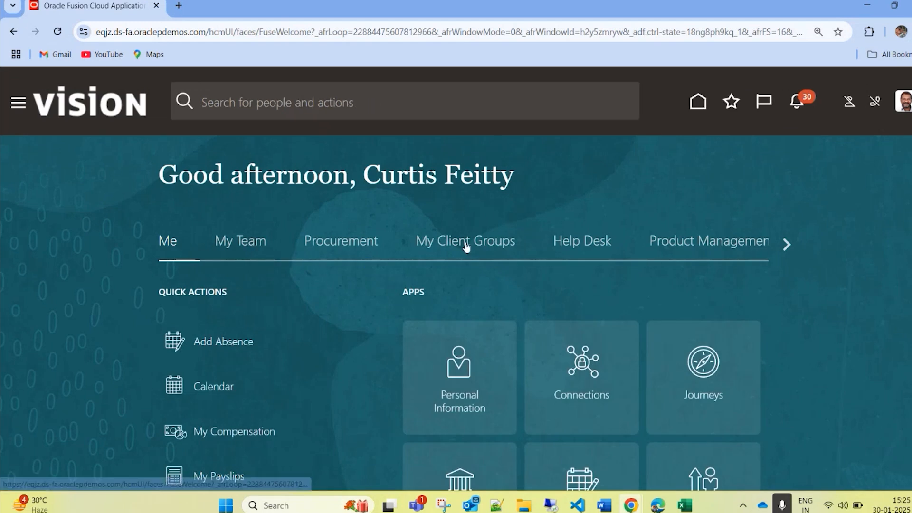
# Step: Find the Celebrate section among all My Client Groups quick actions and open Configure Programs
pyautogui.click(466, 241)
pyautogui.scroll(-7, 343, 356)
pyautogui.scroll(-9, 342, 356)
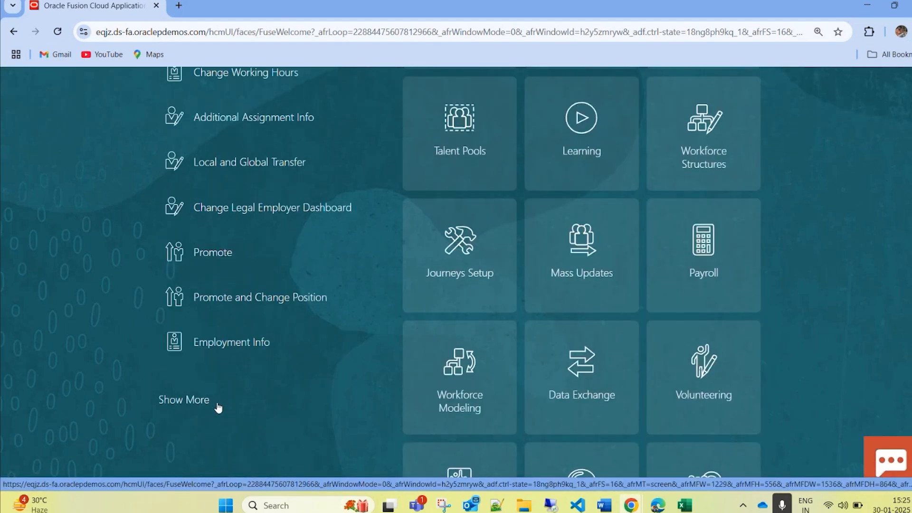
pyautogui.click(199, 401)
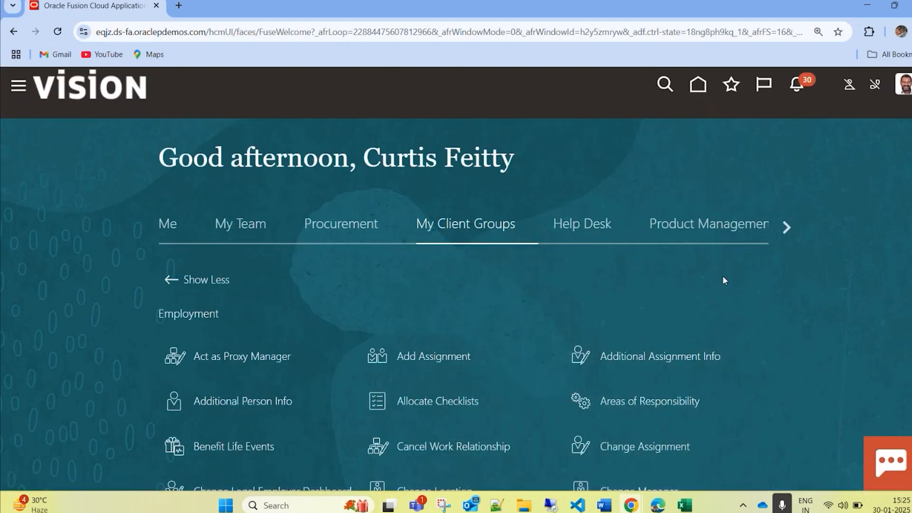
pyautogui.hotkey('ctrl', 'f')
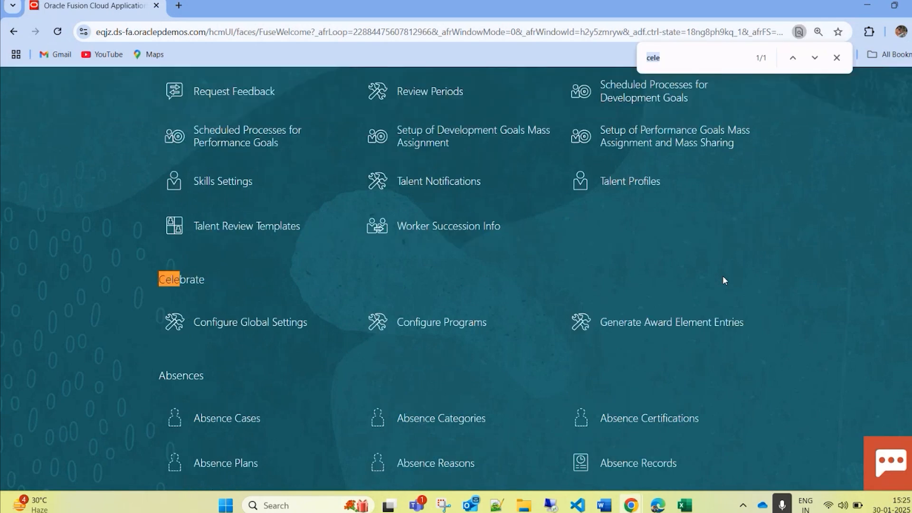
pyautogui.click(386, 323)
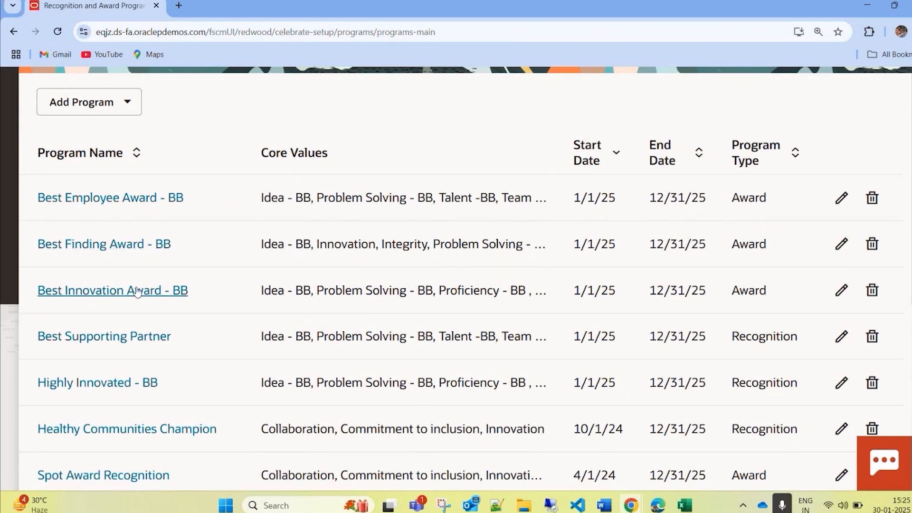
# Step: Add a new program of the Recognition type
pyautogui.scroll(4, 129, 314)
pyautogui.click(114, 288)
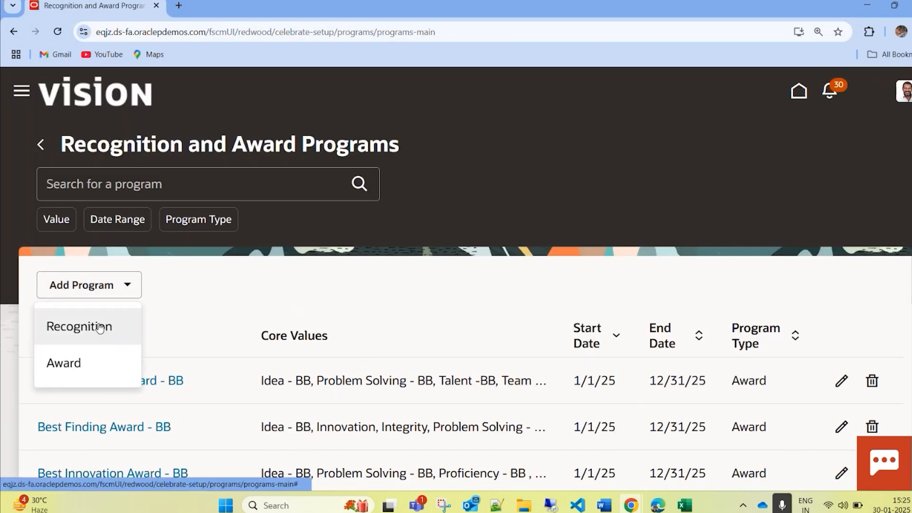
pyautogui.click(101, 327)
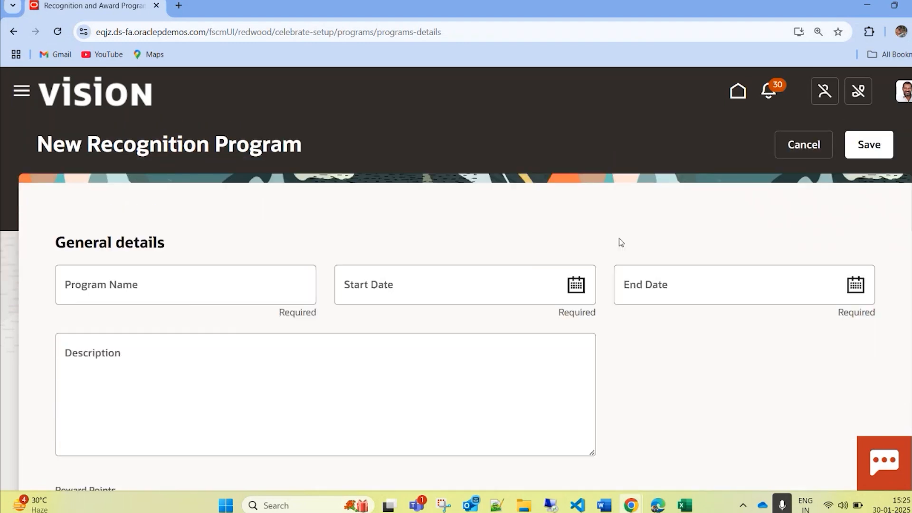
# Step: Name the recognition program "Best Communicative Employee"
pyautogui.click(186, 291)
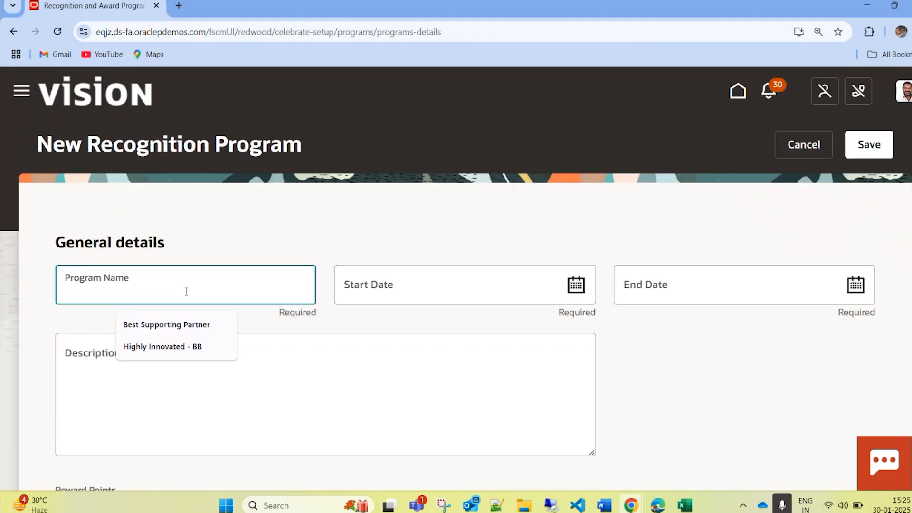
pyautogui.write('be')
pyautogui.press('BackSpace')
pyautogui.press('BackSpace')
pyautogui.write('Best ')
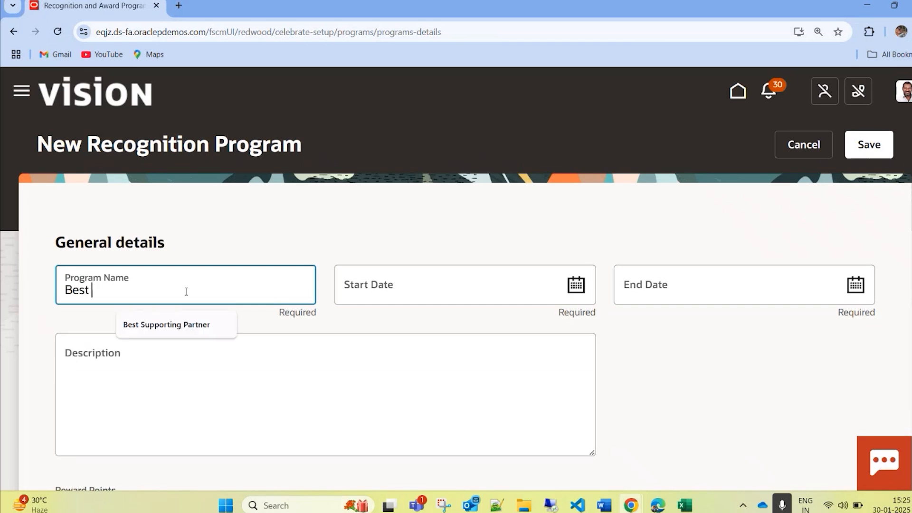
pyautogui.write('Commi')
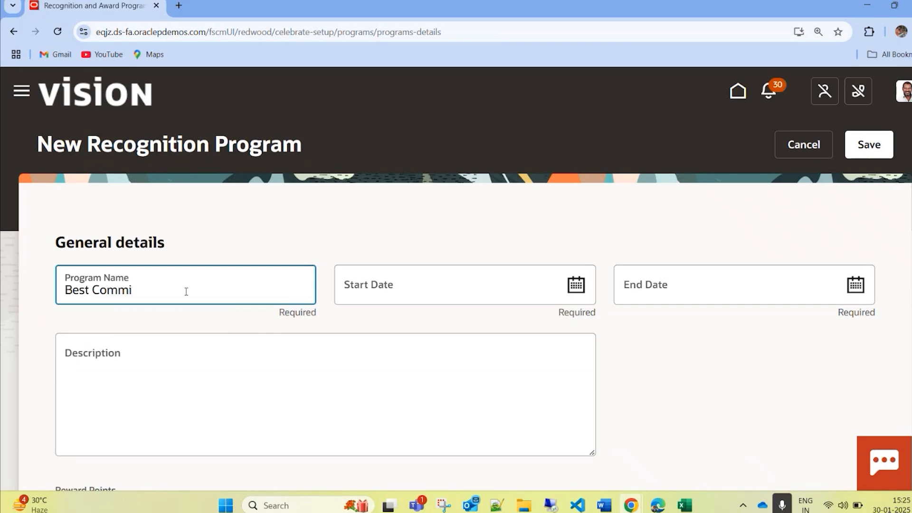
pyautogui.press('BackSpace')
pyautogui.press('BackSpace')
pyautogui.press('BackSpace')
pyautogui.press('BackSpace')
pyautogui.press('BackSpace')
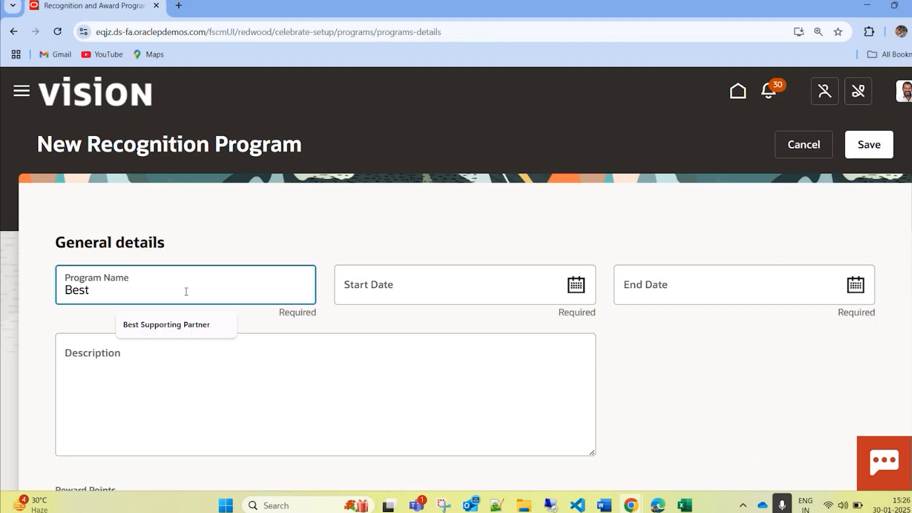
pyautogui.write('A')
pyautogui.press('BackSpace')
pyautogui.write('Coommun')
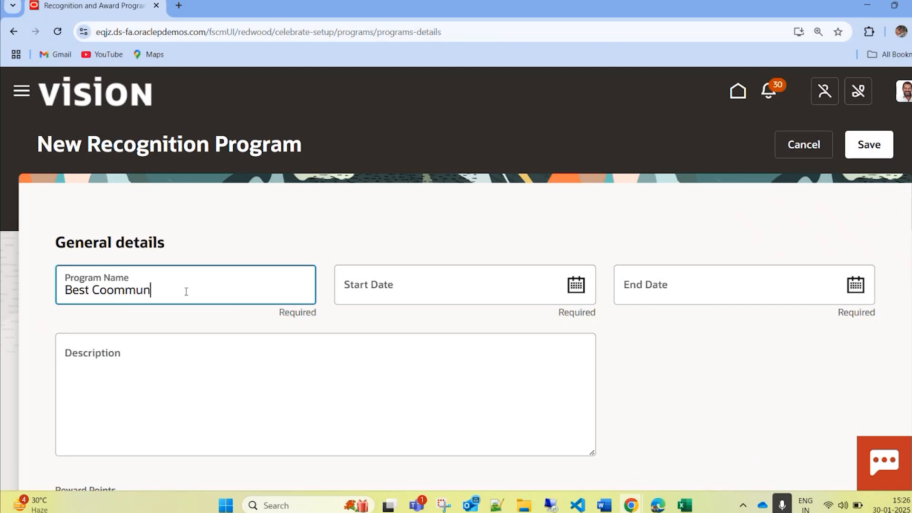
pyautogui.write('icative Employee')
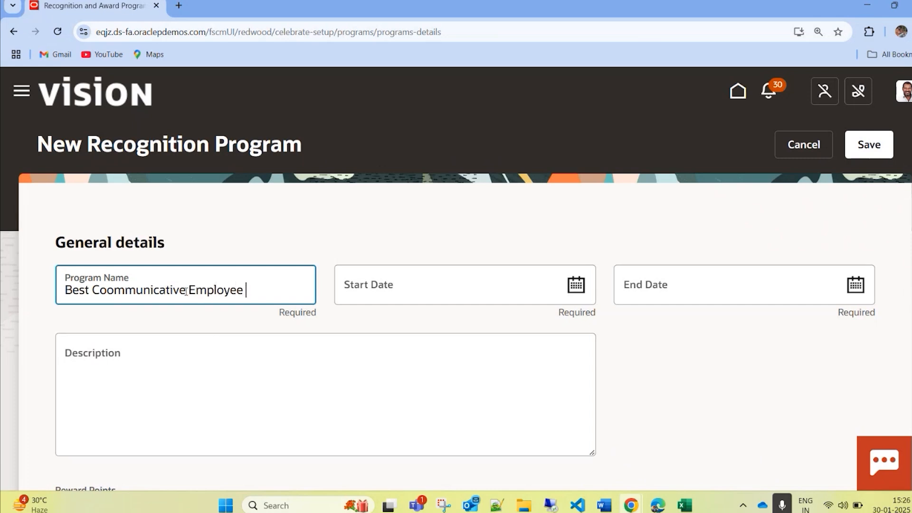
pyautogui.click(104, 289)
pyautogui.press('BackSpace')
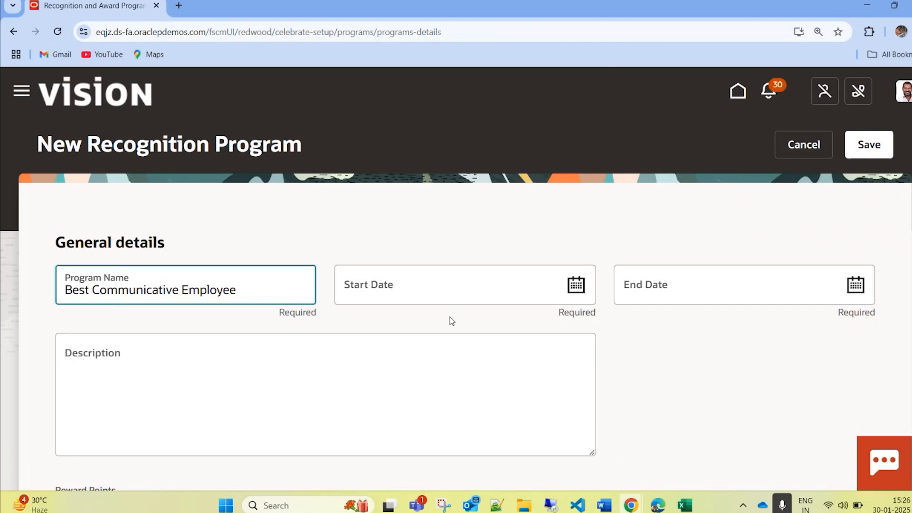
# Step: Set the program's start date to 1/1/25 and choose its end date
pyautogui.click(589, 289)
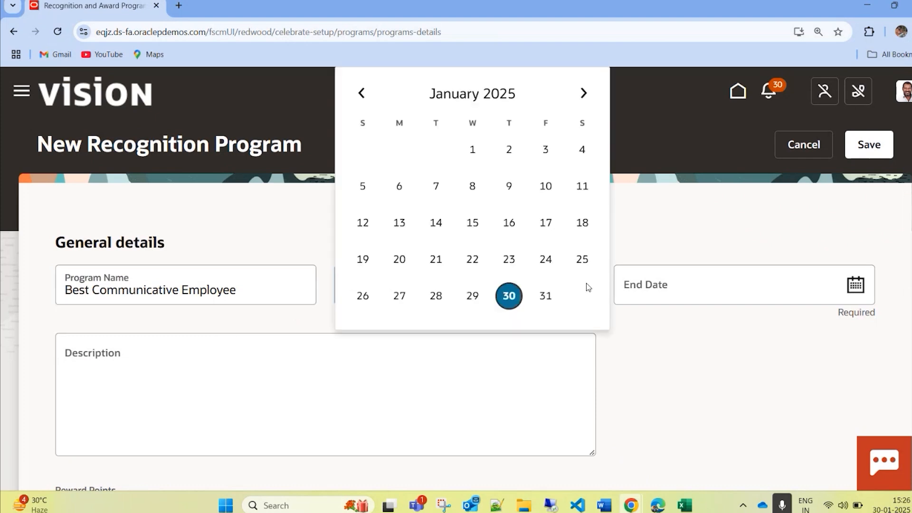
pyautogui.click(472, 149)
pyautogui.click(855, 285)
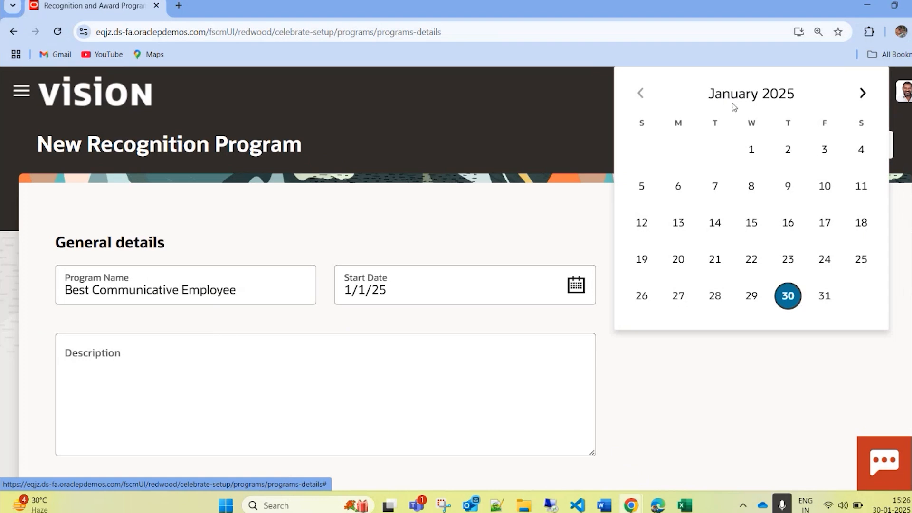
pyautogui.click(731, 96)
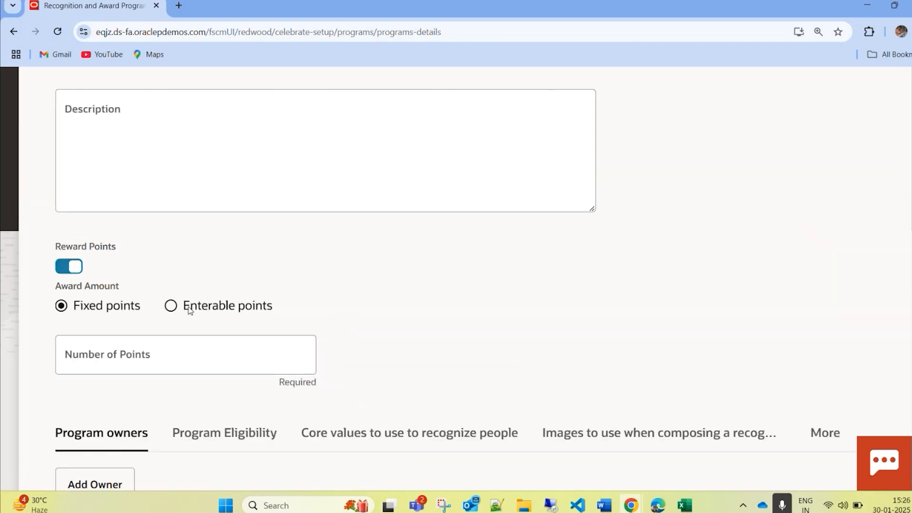
# Step: Set the program's fixed number of reward points to 100
pyautogui.click(126, 352)
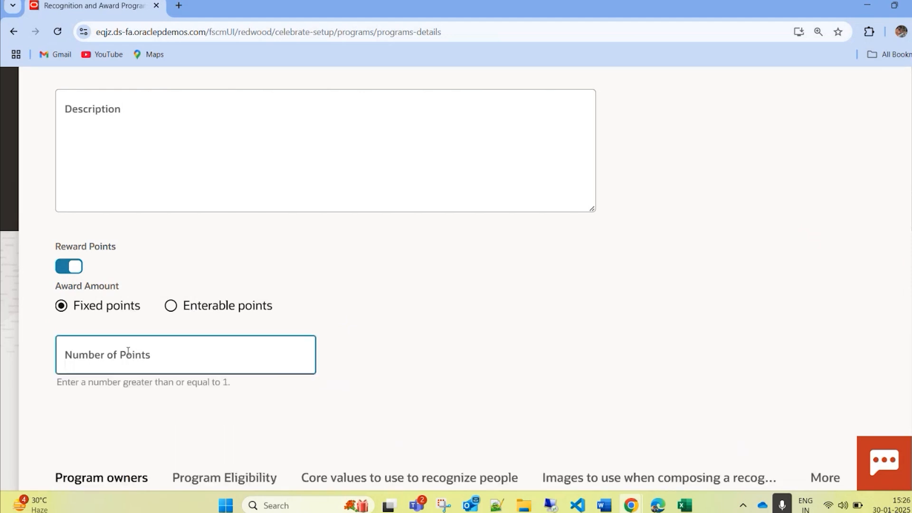
pyautogui.write('1010')
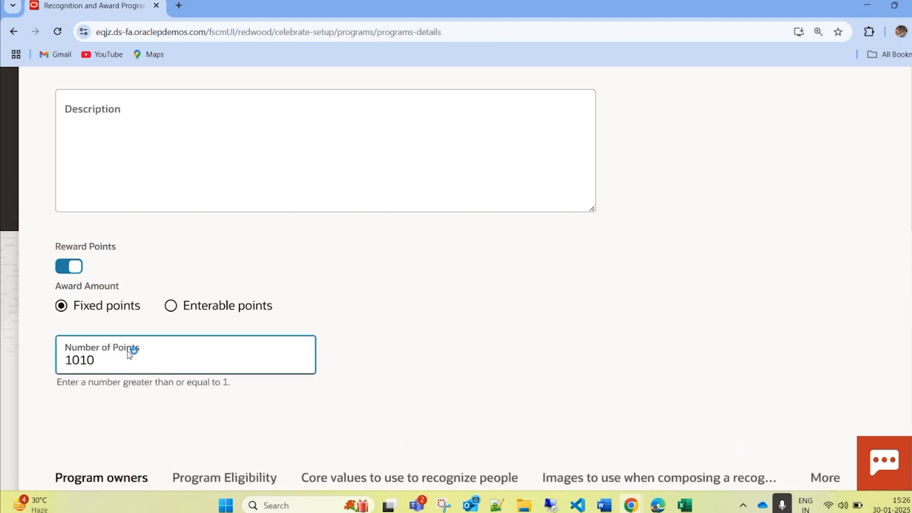
pyautogui.press('BackSpace')
pyautogui.press('BackSpace')
pyautogui.write('0')
# Step: Try the enterable points option with its minimum and maximum fields, and return the award amount to fixed points
pyautogui.click(171, 306)
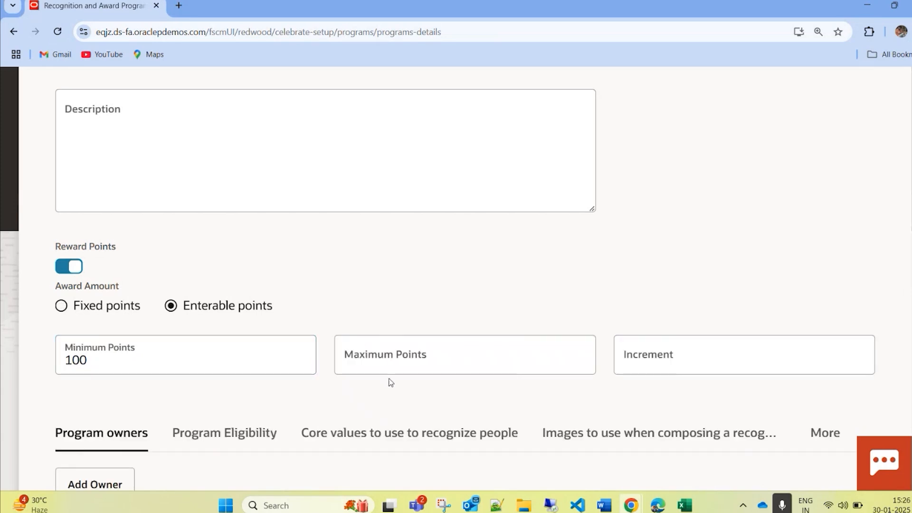
pyautogui.click(388, 365)
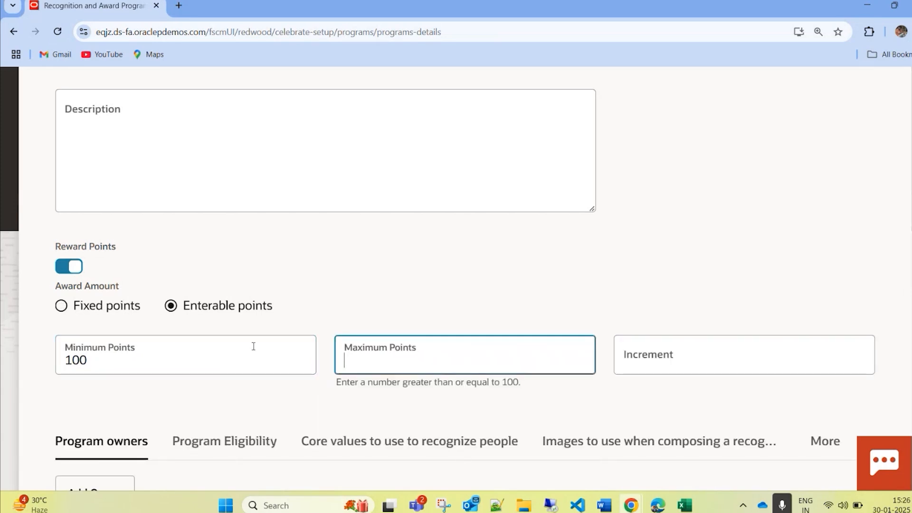
pyautogui.click(62, 306)
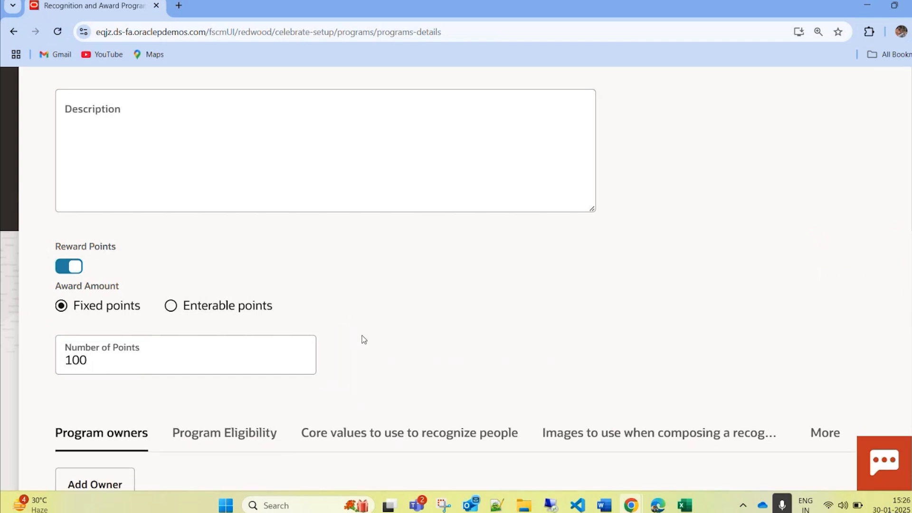
# Step: Search for the employee by name and add them as the program owner
pyautogui.scroll(-3, 285, 373)
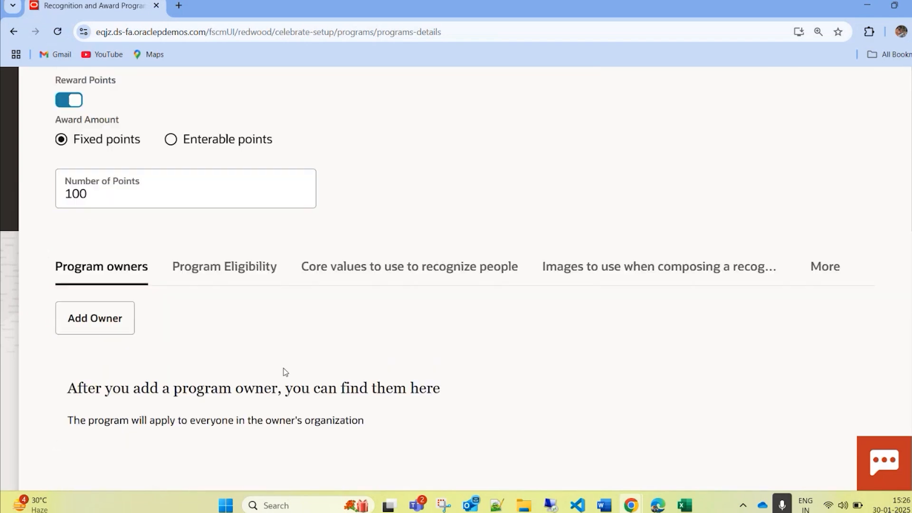
pyautogui.click(122, 324)
pyautogui.write('Sadie')
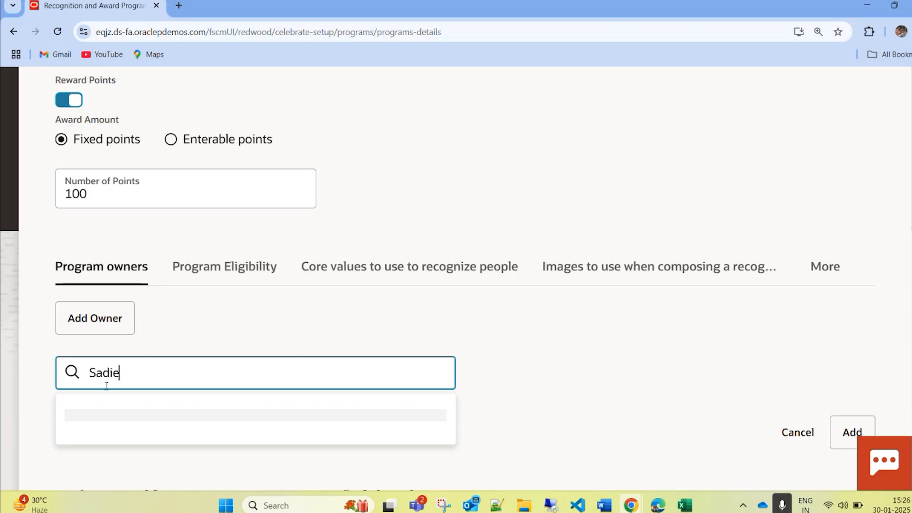
pyautogui.click(166, 95)
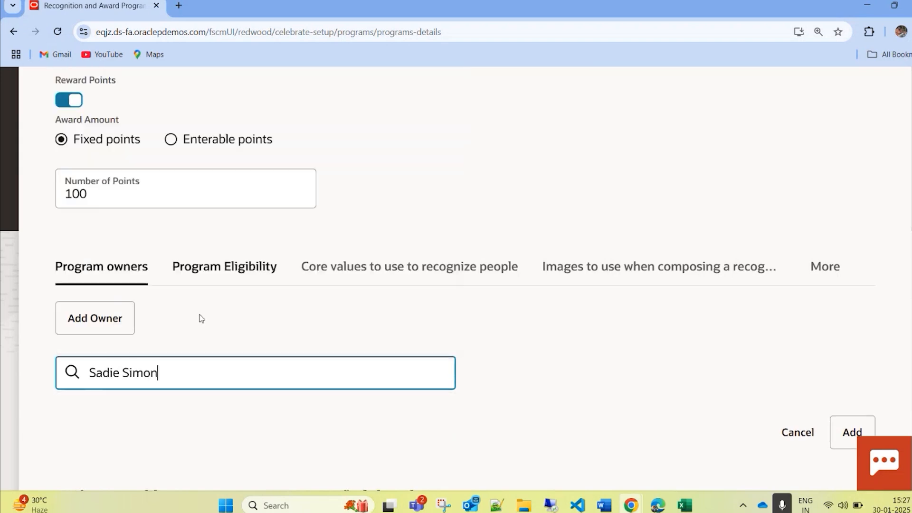
pyautogui.click(852, 431)
# Step: Select the core values Idea - BB, Problem Solving - BB and Proficiency - BB for recognizing people
pyautogui.click(226, 304)
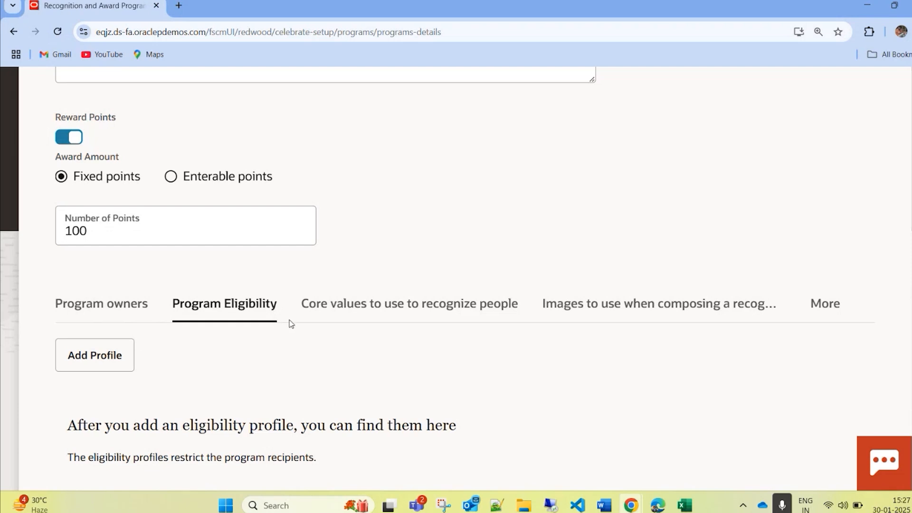
pyautogui.click(374, 310)
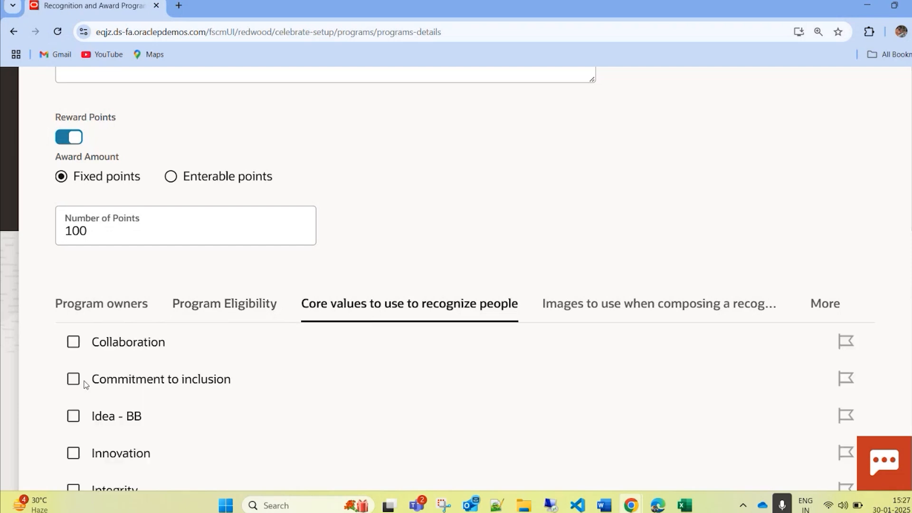
pyautogui.scroll(-1, 236, 381)
pyautogui.click(71, 359)
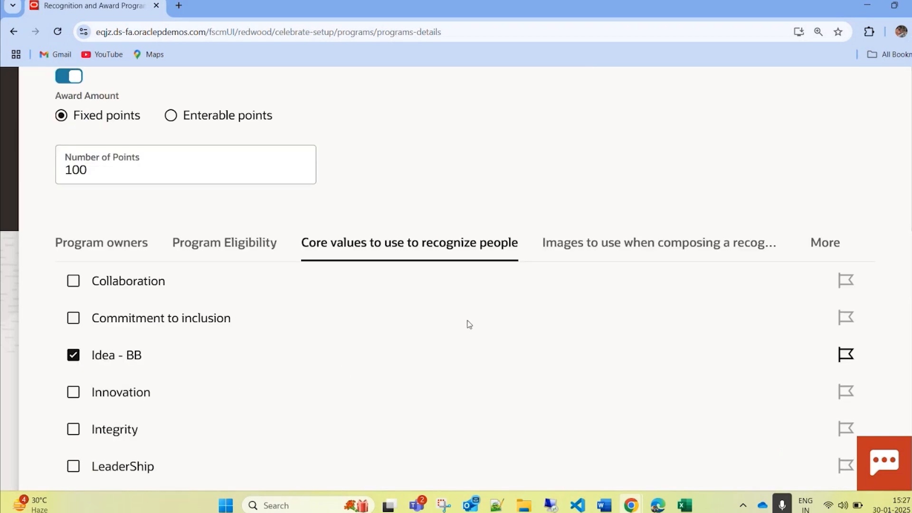
pyautogui.scroll(-2, 281, 410)
pyautogui.click(70, 382)
pyautogui.click(71, 418)
pyautogui.scroll(-1, 96, 299)
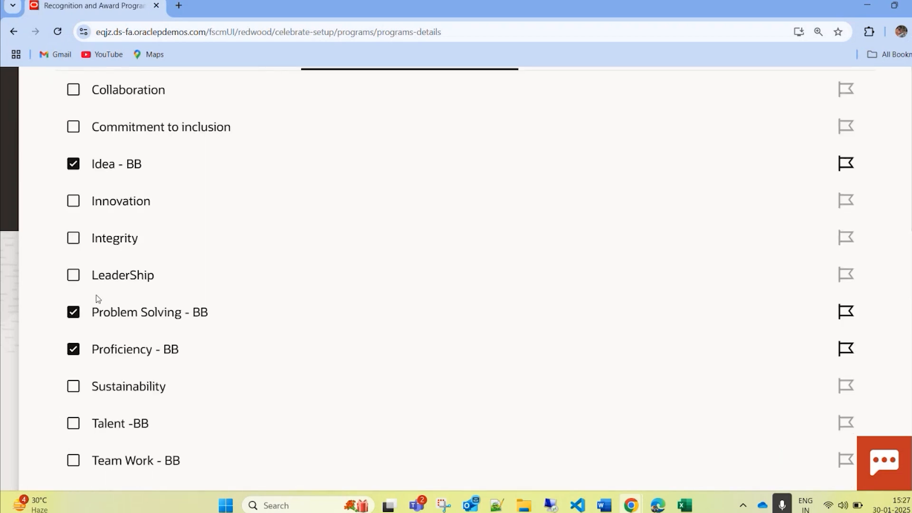
# Step: Flag the Idea - BB core value for Quick Recognition
pyautogui.scroll(4, 475, 285)
pyautogui.click(646, 323)
pyautogui.click(471, 304)
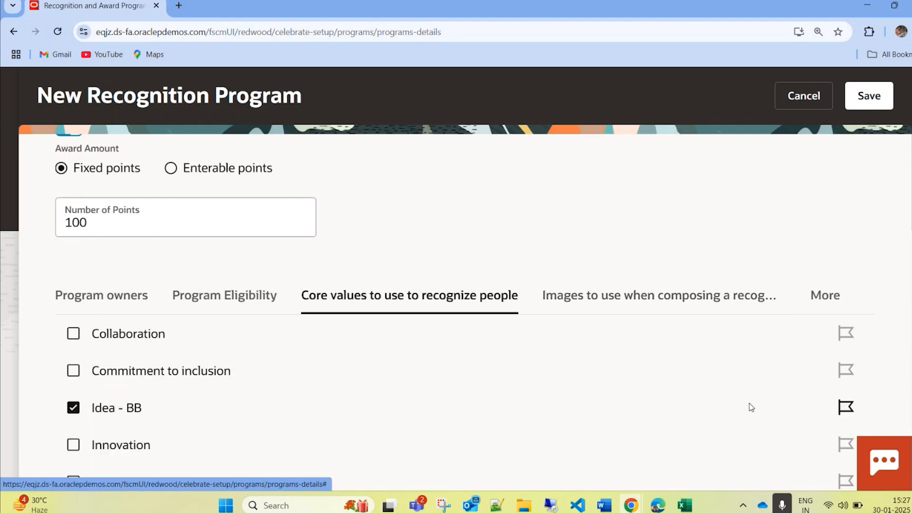
pyautogui.click(845, 408)
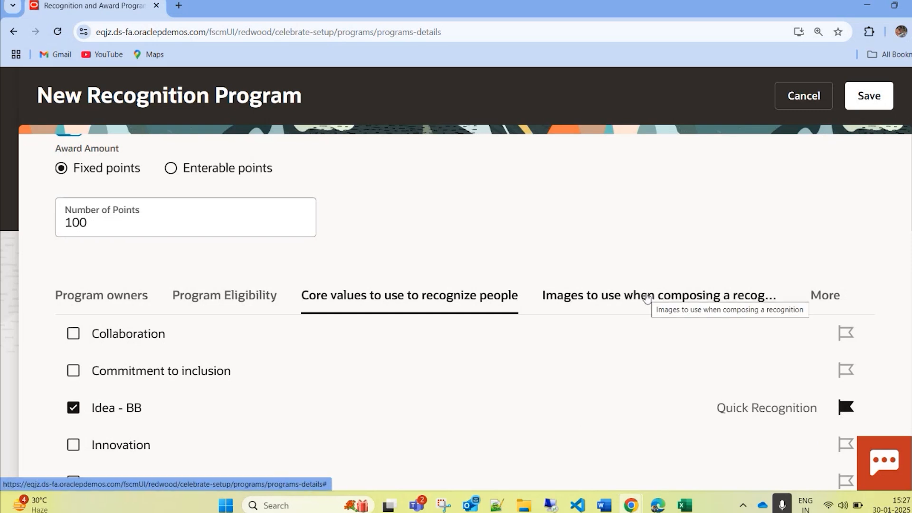
# Step: Select the images "A transformative journey", "Blossoming accomplishments" and "Cultivating success" for composing a recognition
pyautogui.click(647, 297)
pyautogui.click(73, 413)
pyautogui.scroll(-3, 237, 406)
pyautogui.click(71, 357)
pyautogui.click(73, 422)
pyautogui.click(73, 422)
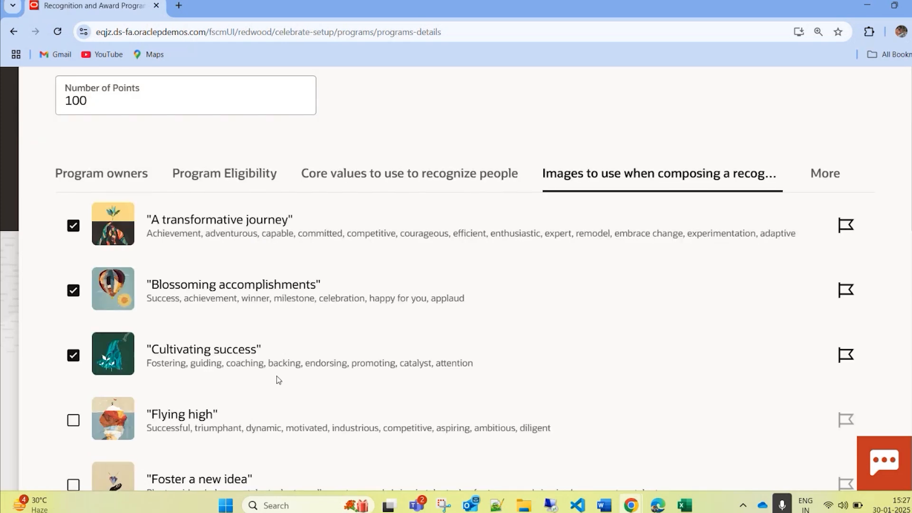
# Step: Select the image "Good work" for composing a recognition as well, and save the new recognition program
pyautogui.scroll(-9, 277, 384)
pyautogui.click(73, 185)
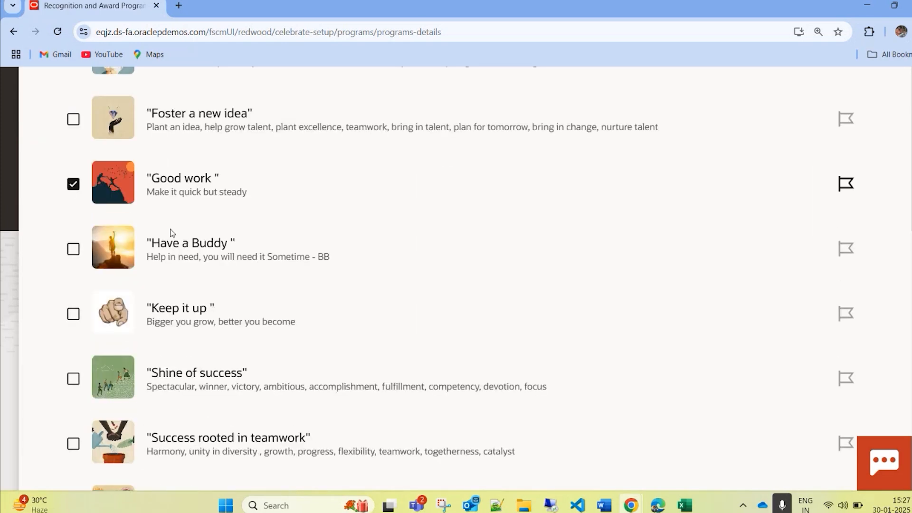
pyautogui.scroll(13, 406, 359)
pyautogui.scroll(4, 405, 359)
pyautogui.click(866, 103)
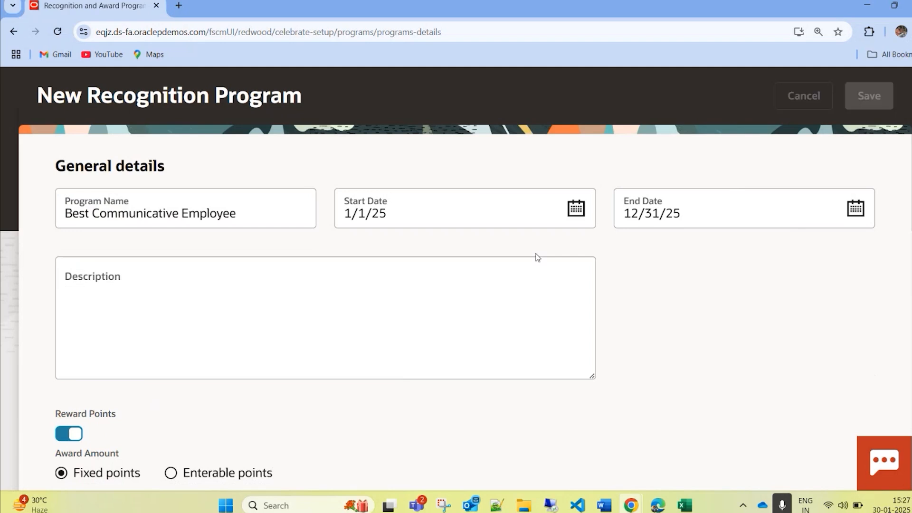
pyautogui.click(810, 100)
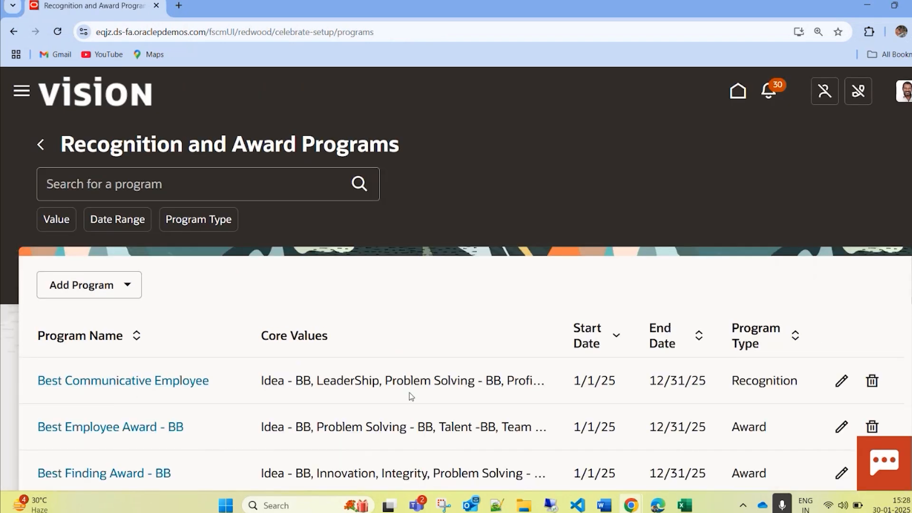
# Step: Start a new program of the Award type and set its category to Spot award
pyautogui.click(112, 300)
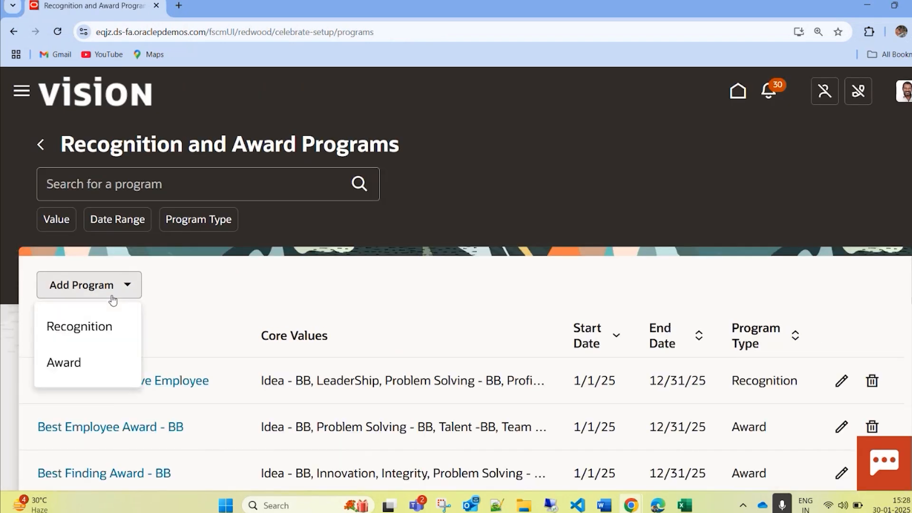
pyautogui.click(71, 362)
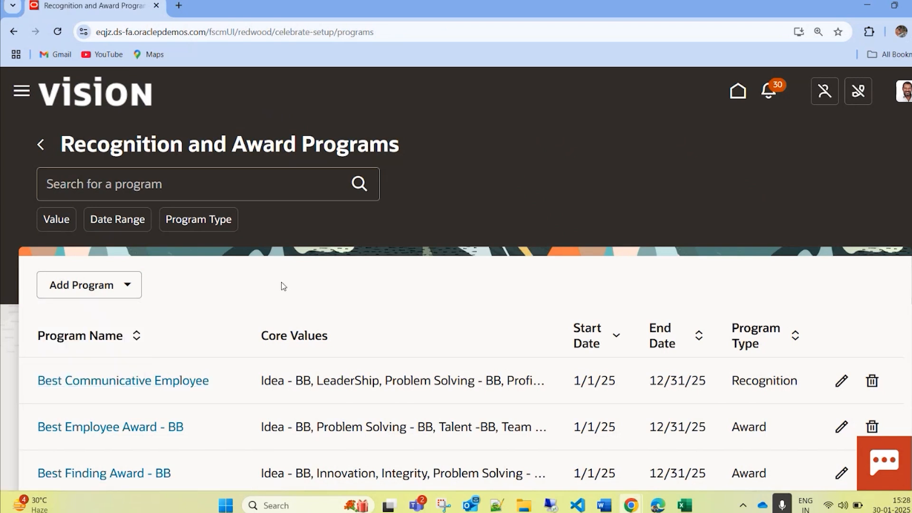
pyautogui.click(110, 286)
pyautogui.click(67, 363)
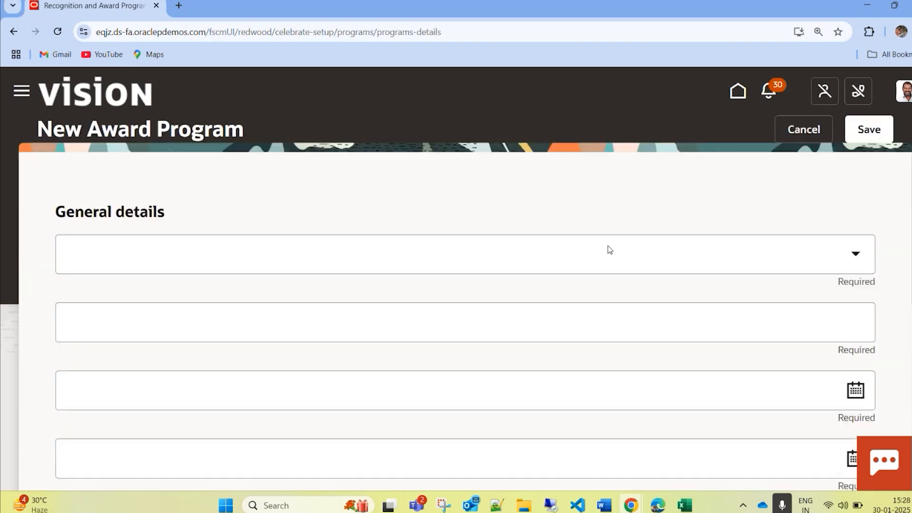
pyautogui.scroll(-8, 452, 332)
pyautogui.scroll(8, 564, 297)
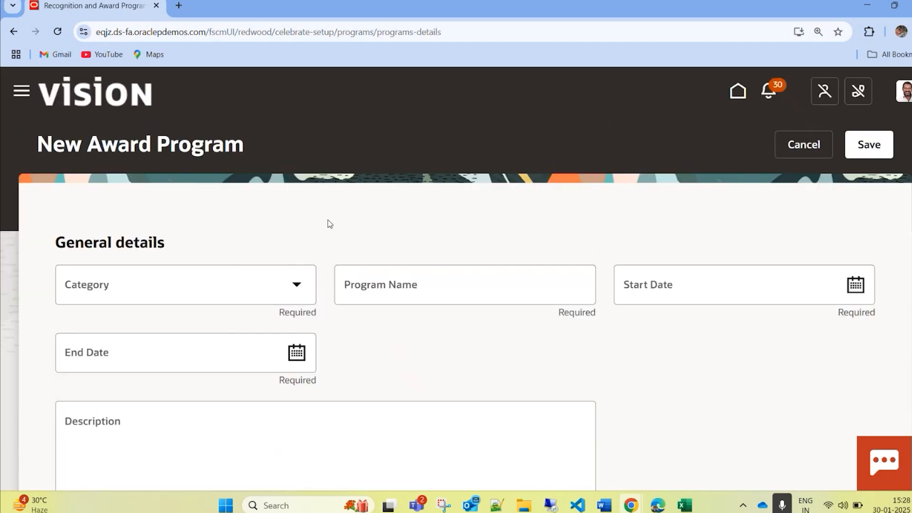
pyautogui.click(212, 277)
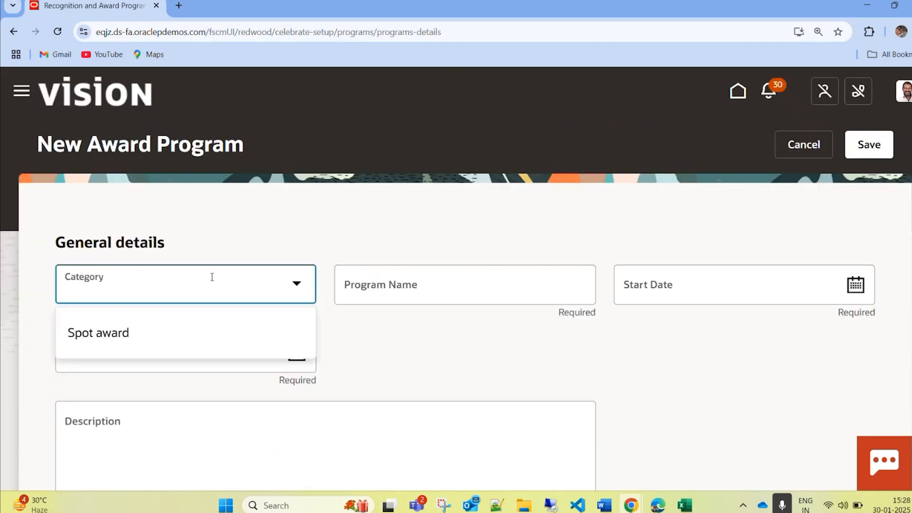
pyautogui.click(143, 334)
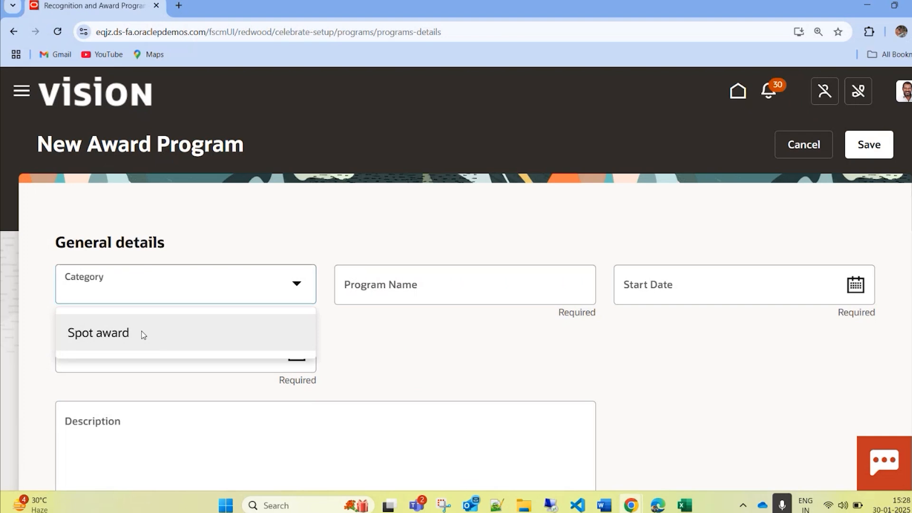
# Step: Name the award program Best TeamPlayer - BB
pyautogui.click(528, 291)
pyautogui.write('Best ')
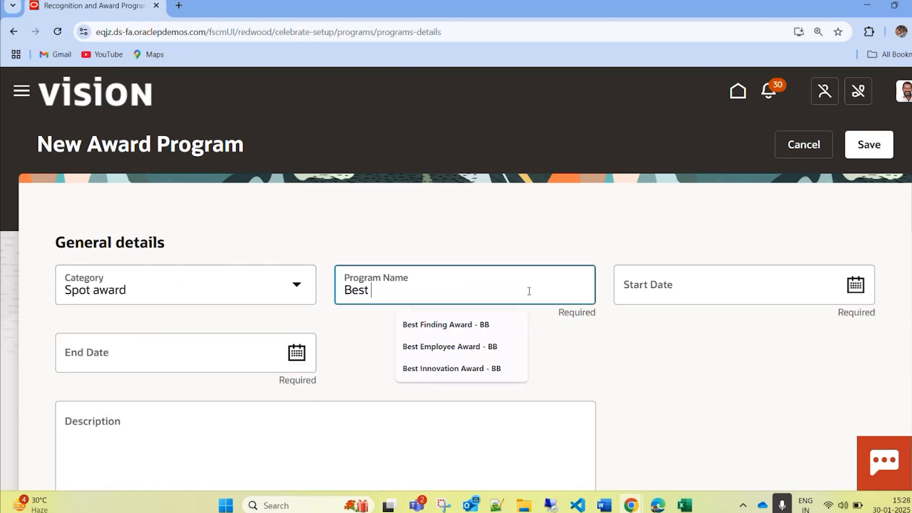
pyautogui.write('TeamPlay')
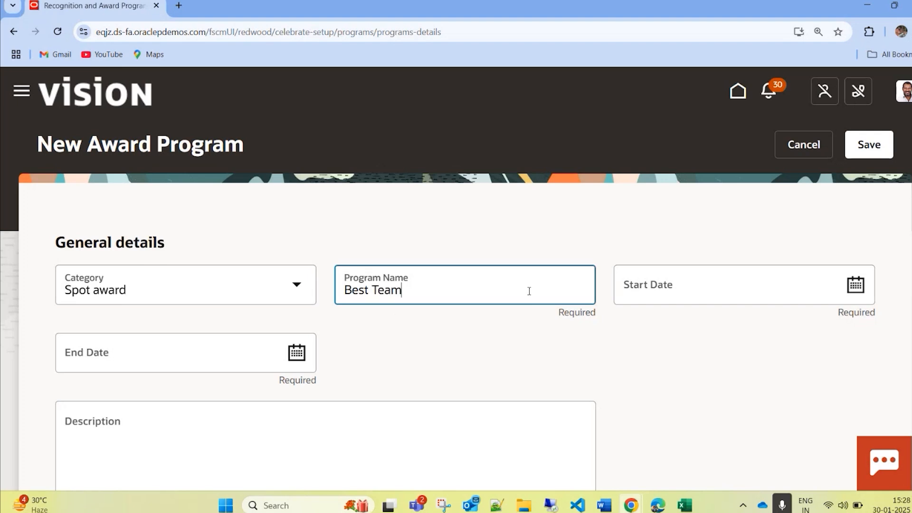
pyautogui.write('er - BB')
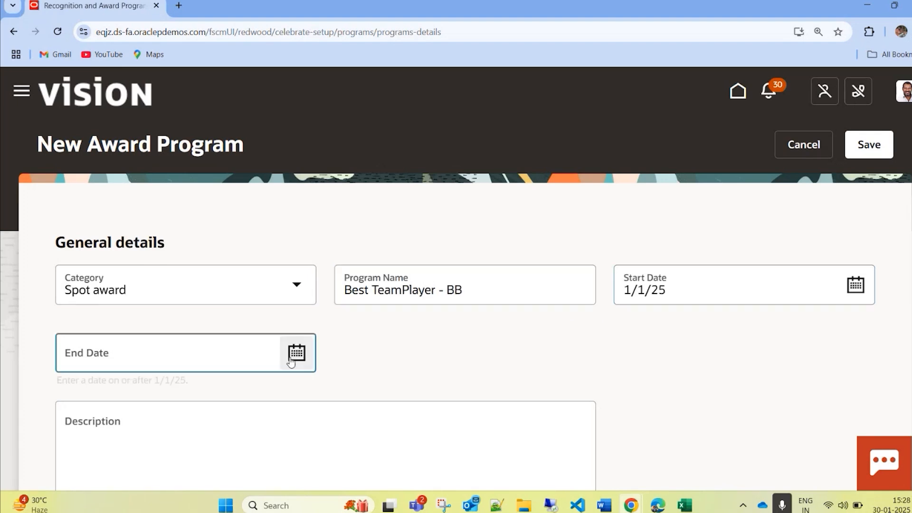
# Step: Set the award program's start date to 1/1/25 and its end date to 12/31/25
pyautogui.click(297, 352)
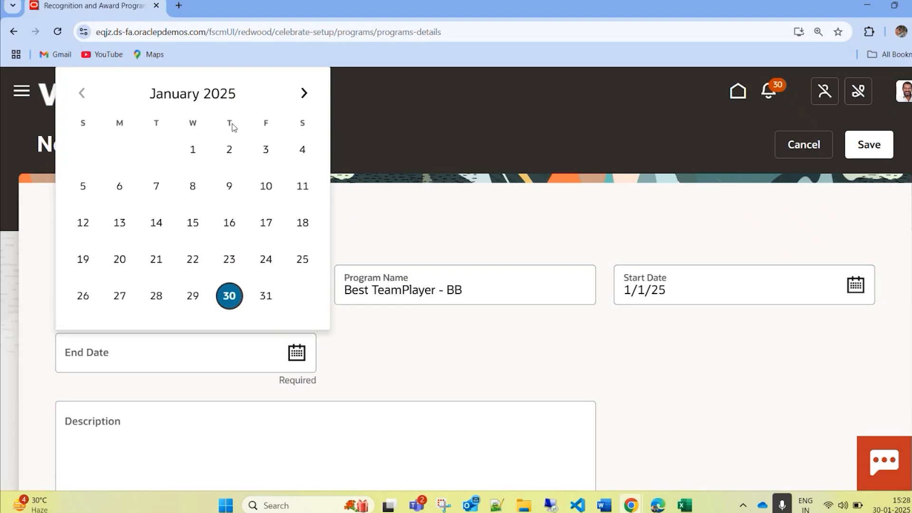
pyautogui.click(189, 95)
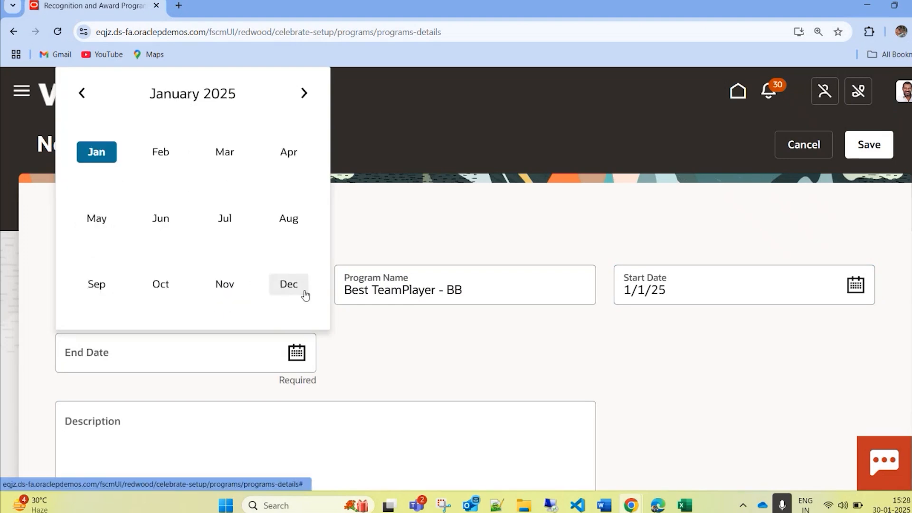
pyautogui.click(288, 284)
pyautogui.click(194, 296)
# Step: Set the award type in the award details to Cash
pyautogui.scroll(-8, 431, 353)
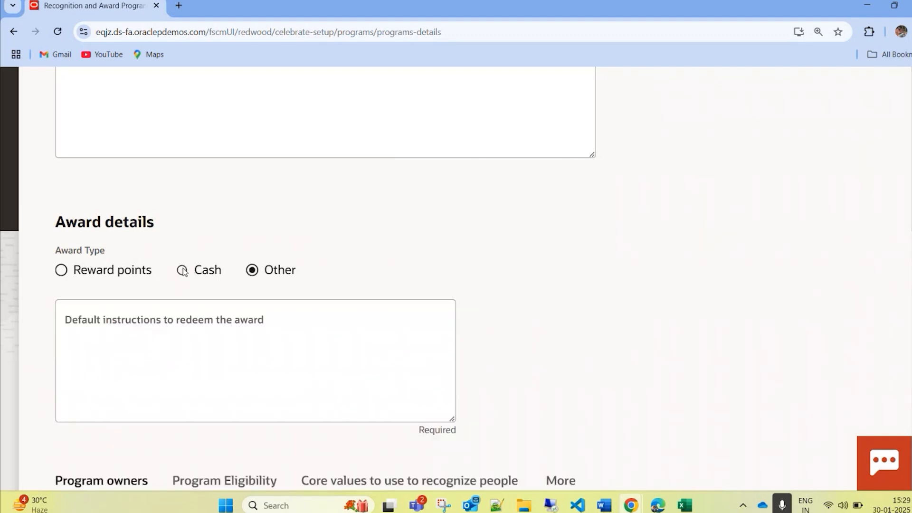
pyautogui.click(183, 271)
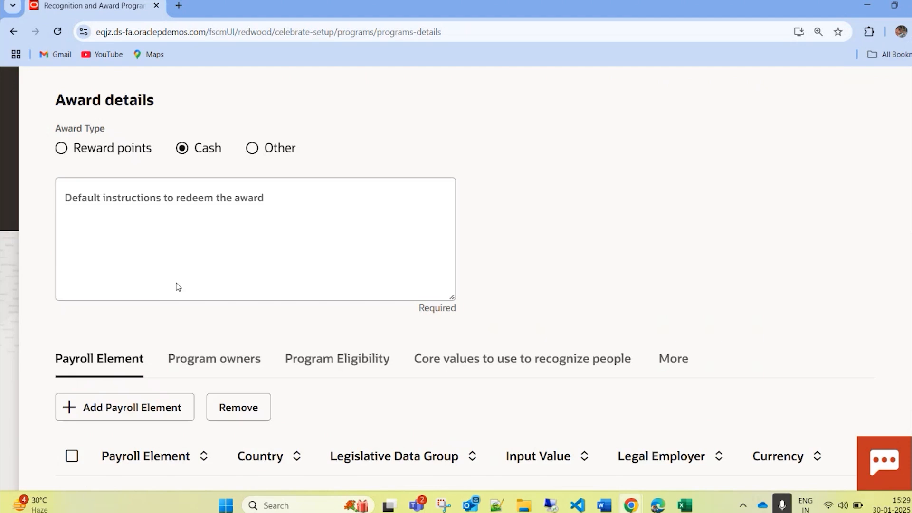
pyautogui.scroll(3, 177, 285)
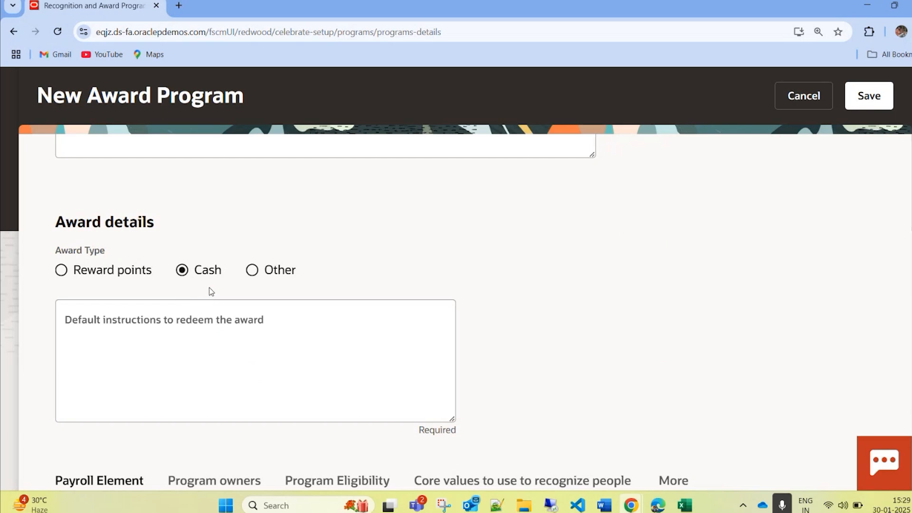
pyautogui.click(62, 270)
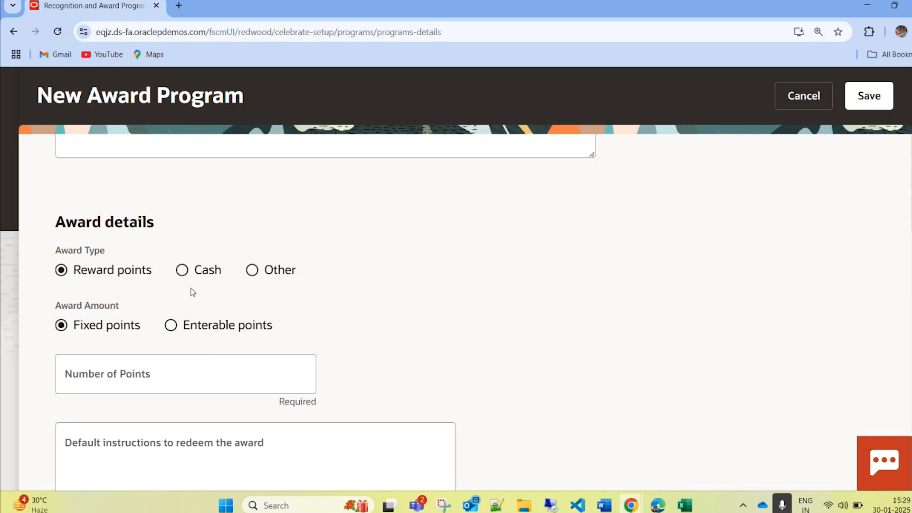
pyautogui.click(193, 271)
# Step: Add the payroll element BB - Award with the input value Amount, and select its row in the payroll element list
pyautogui.scroll(-3, 164, 359)
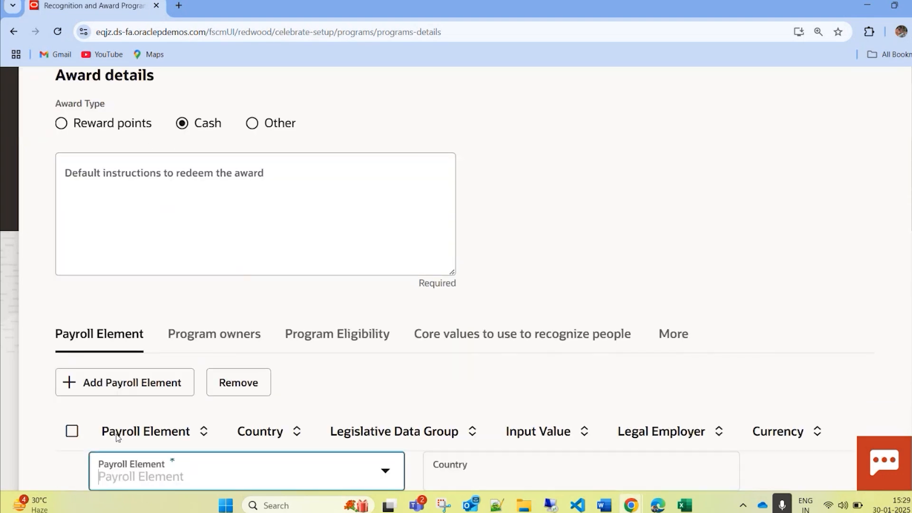
pyautogui.scroll(-2, 223, 361)
pyautogui.write('BB')
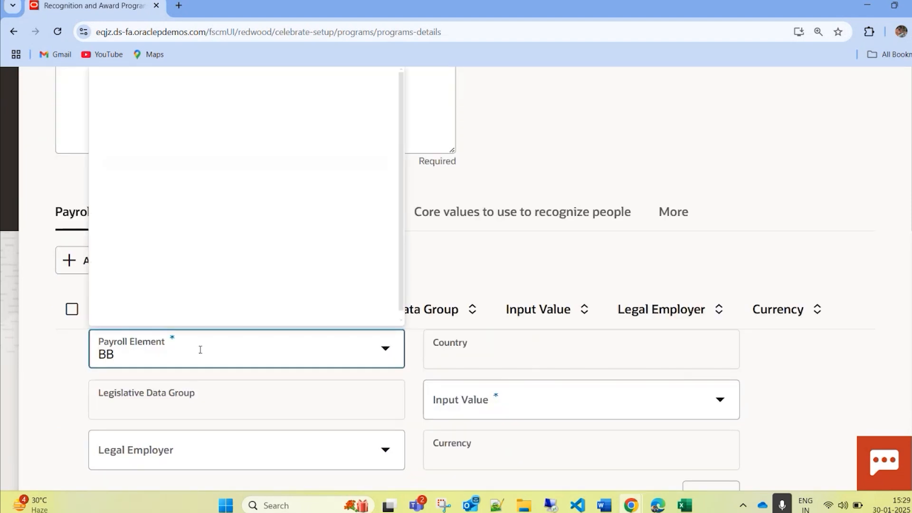
pyautogui.scroll(-2, 200, 350)
pyautogui.click(203, 341)
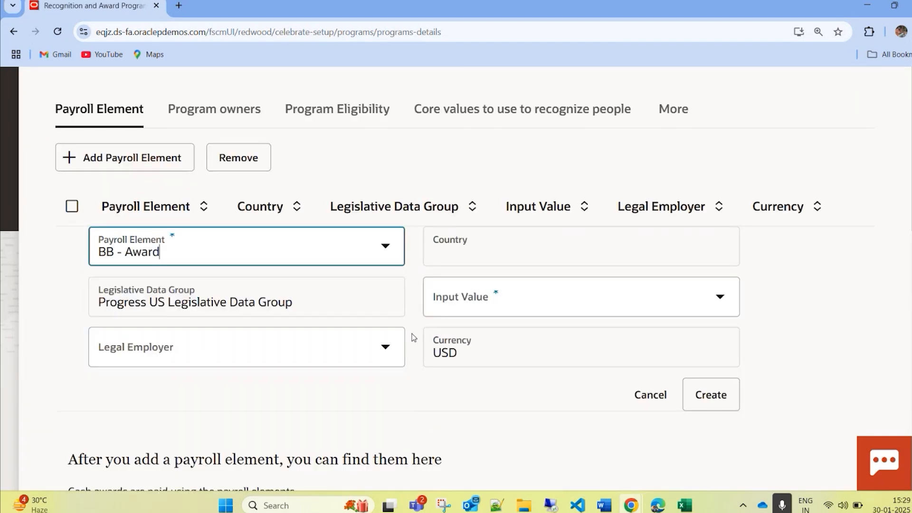
pyautogui.click(561, 294)
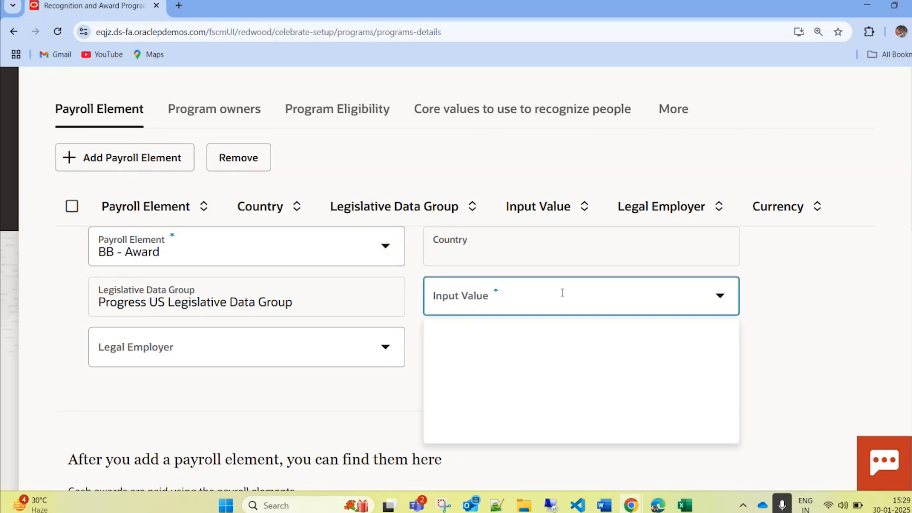
pyautogui.click(504, 349)
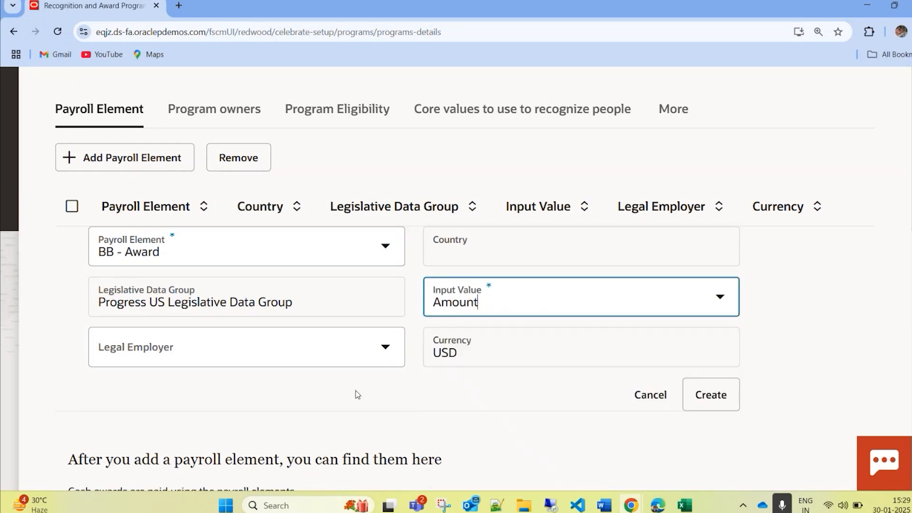
pyautogui.click(712, 395)
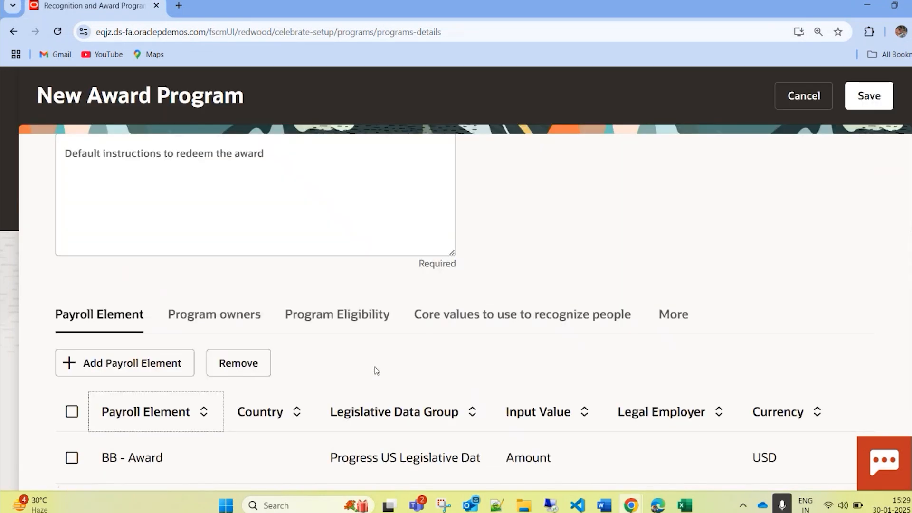
pyautogui.click(72, 458)
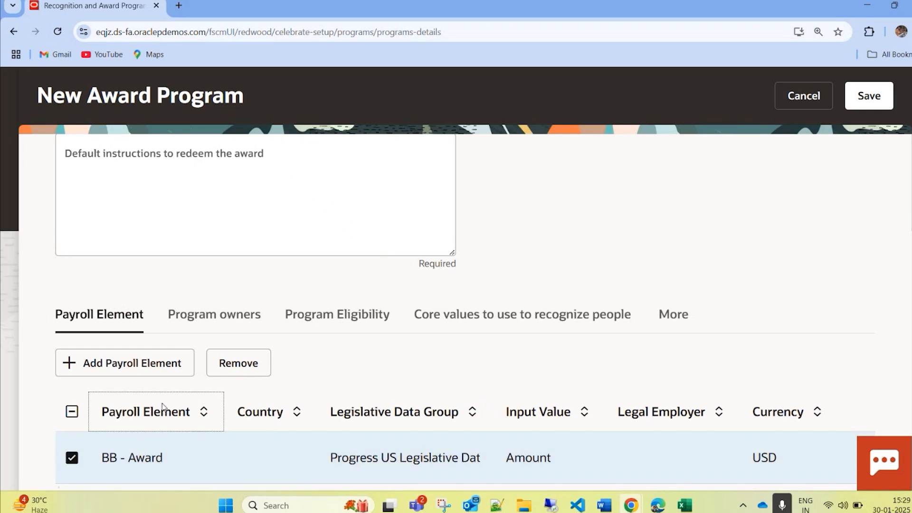
# Step: Start adding a program owner to the award program, searching for the employee by name and choosing the match
pyautogui.click(209, 316)
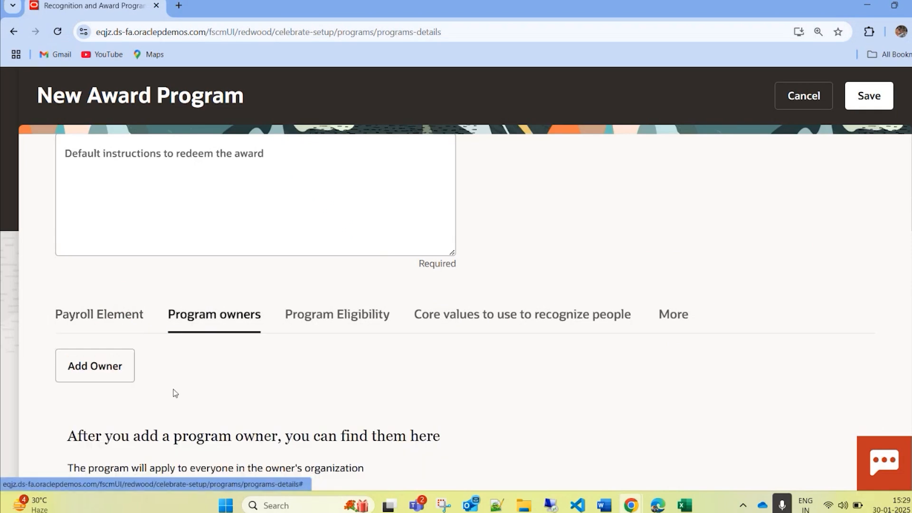
pyautogui.click(103, 372)
pyautogui.click(167, 423)
pyautogui.write('Sadie')
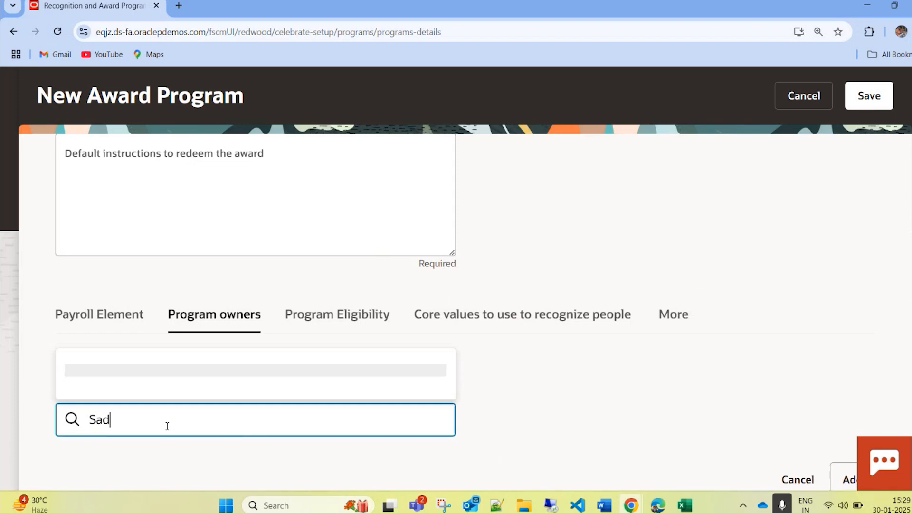
pyautogui.click(175, 127)
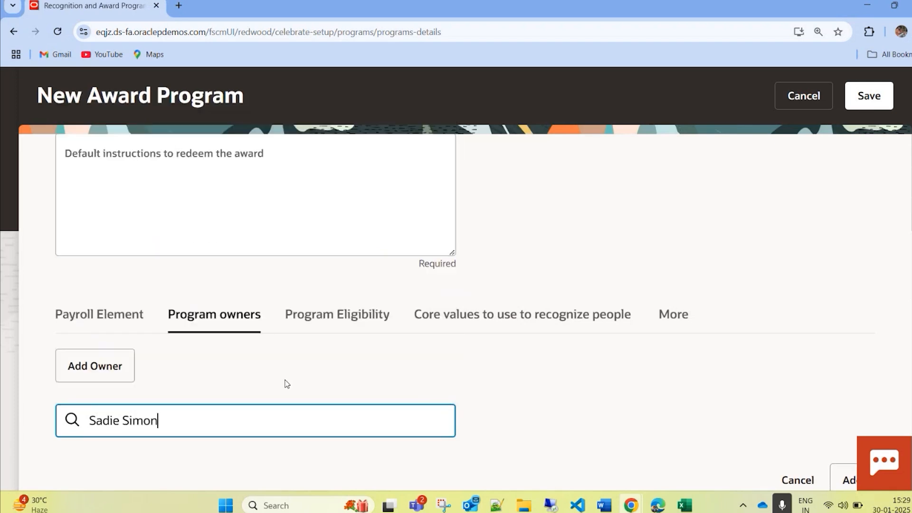
# Step: Select the core values Idea - BB, Integrity, LeaderShip, Problem Solving - BB and Proficiency - BB for the award program
pyautogui.click(308, 313)
pyautogui.click(458, 354)
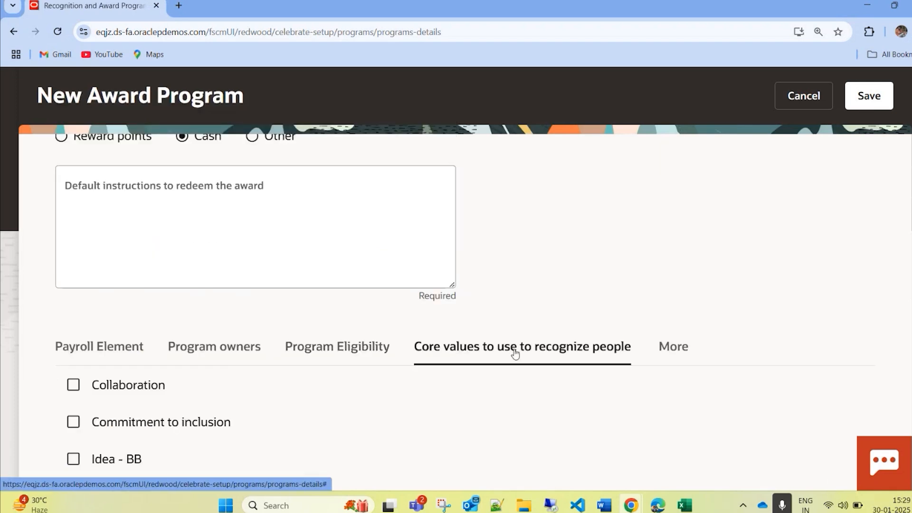
pyautogui.click(670, 349)
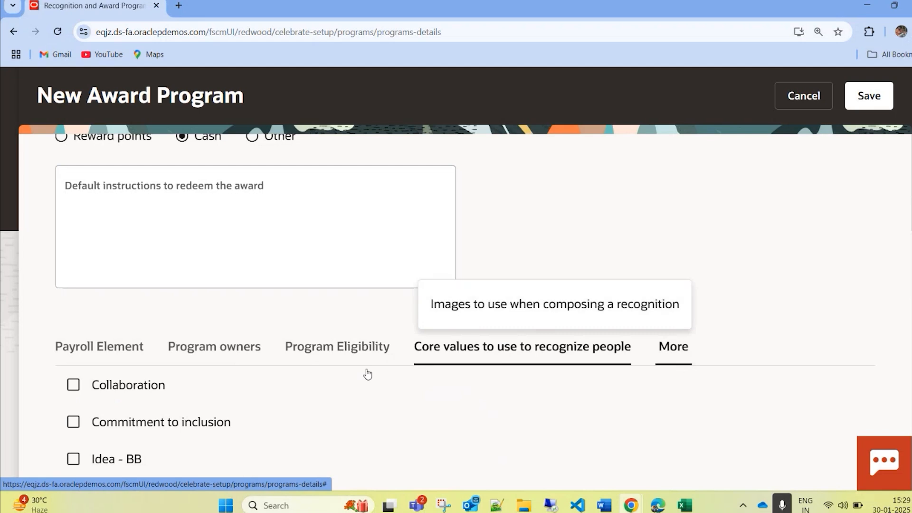
pyautogui.scroll(-2, 72, 404)
pyautogui.click(73, 337)
pyautogui.click(74, 411)
pyautogui.click(73, 448)
pyautogui.scroll(-2, 135, 430)
pyautogui.click(73, 363)
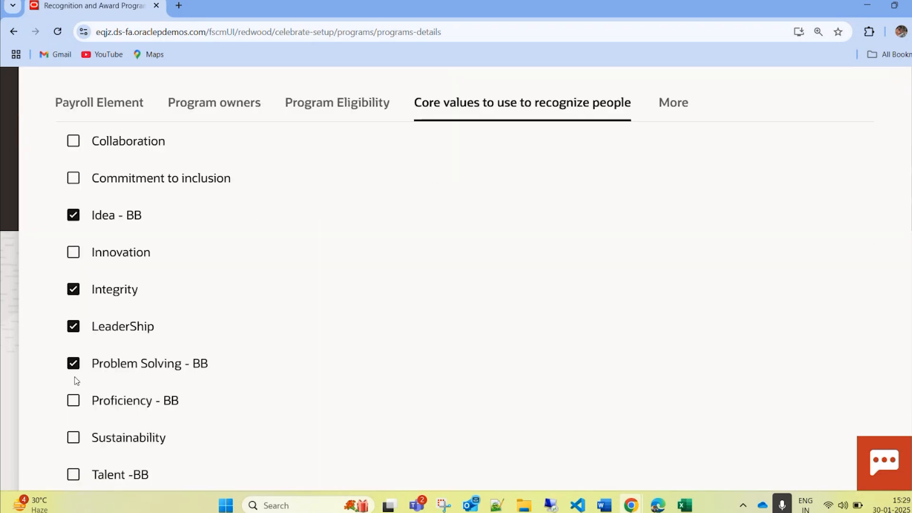
pyautogui.click(73, 400)
# Step: Select the images "A transformative journey", "Foster a new idea" and "Good work" for the award program
pyautogui.click(672, 110)
pyautogui.click(620, 156)
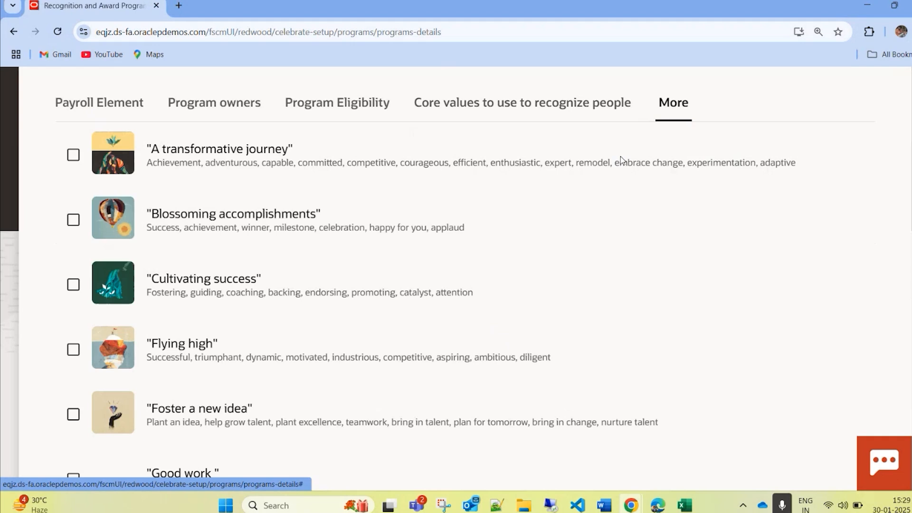
pyautogui.click(73, 155)
pyautogui.click(73, 415)
pyautogui.scroll(-2, 76, 404)
pyautogui.click(73, 357)
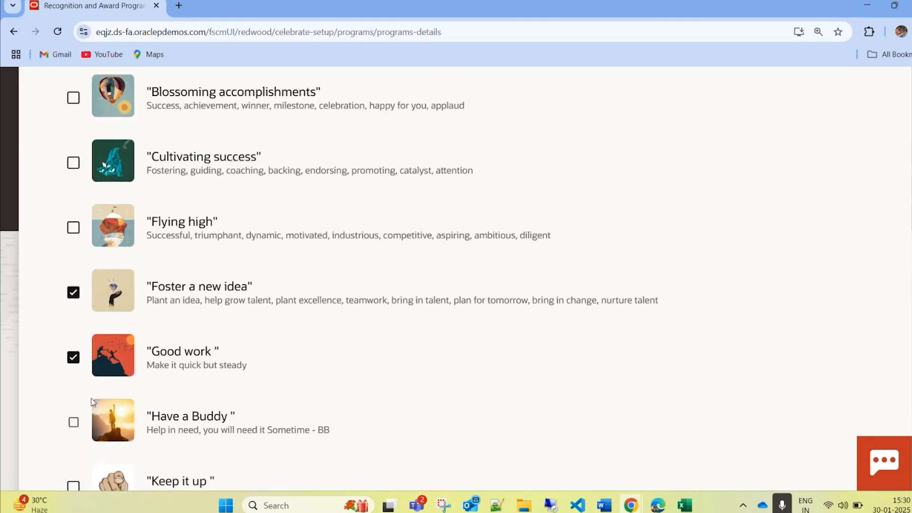
pyautogui.scroll(5, 517, 299)
pyautogui.scroll(3, 566, 325)
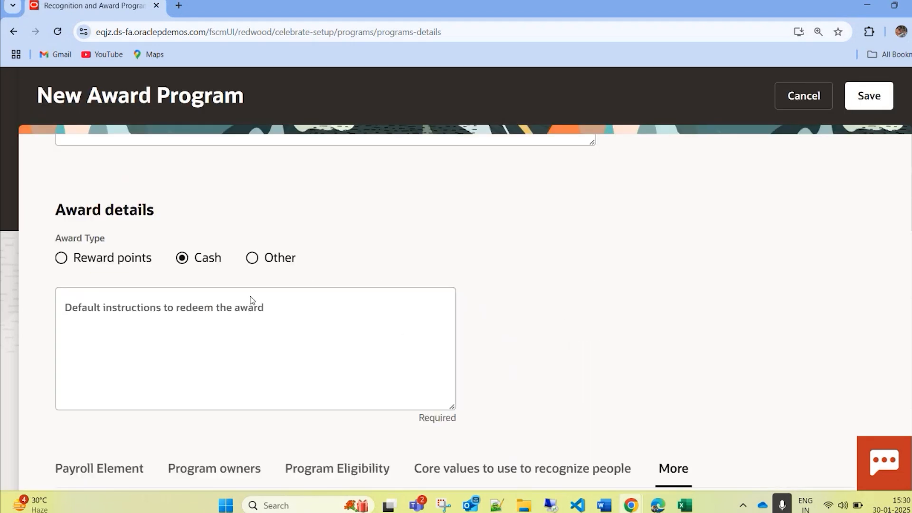
pyautogui.scroll(6, 266, 304)
pyautogui.scroll(-12, 613, 333)
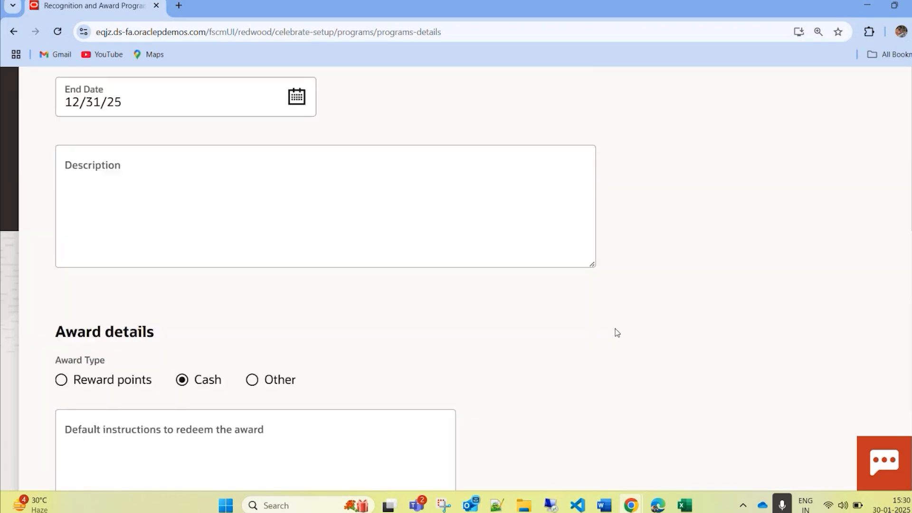
pyautogui.scroll(12, 612, 346)
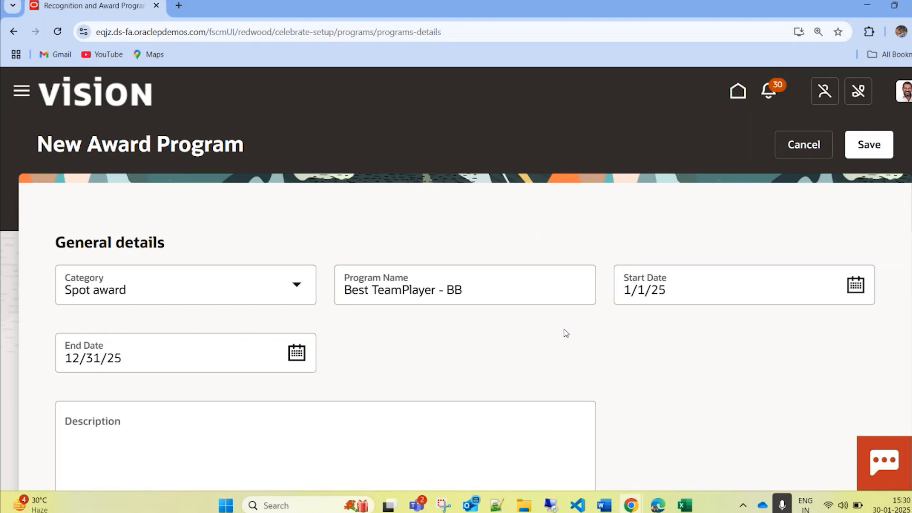
# Step: Review the new award program's general details, award details and program owners
pyautogui.scroll(-8, 538, 362)
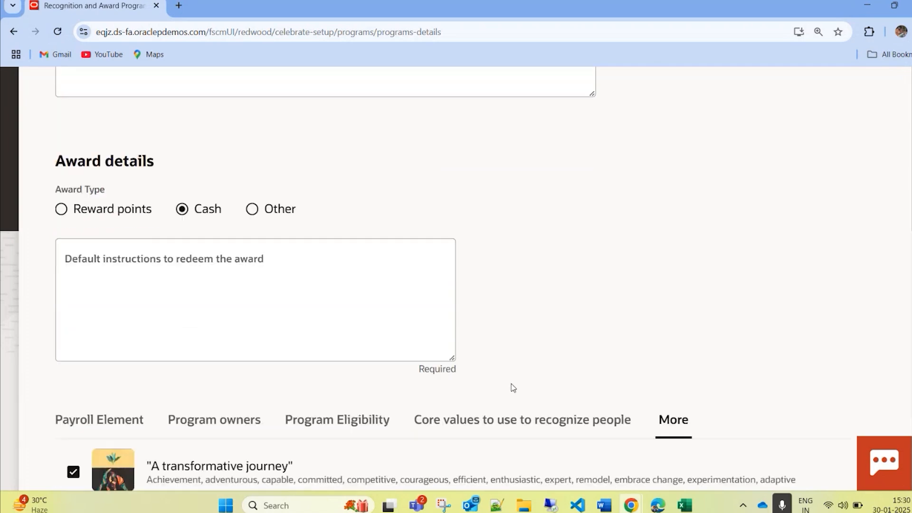
pyautogui.scroll(4, 513, 376)
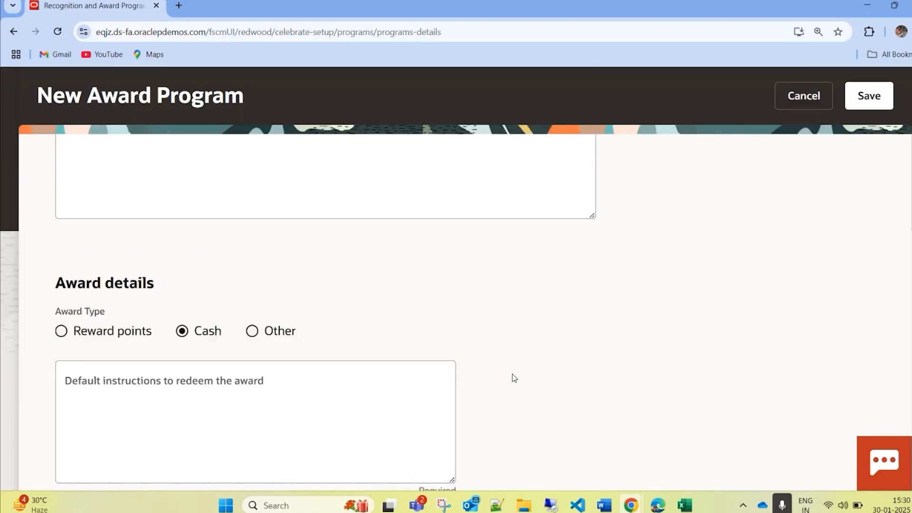
pyautogui.scroll(-3, 493, 405)
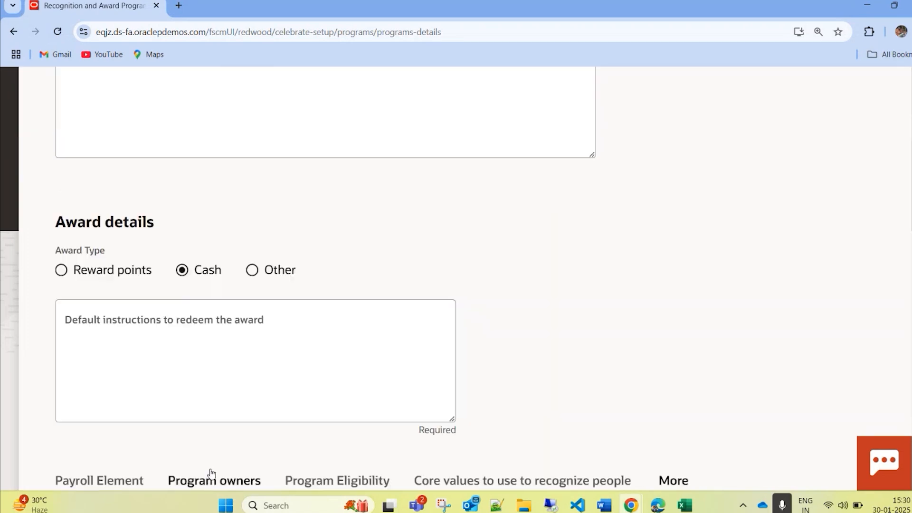
pyautogui.scroll(-3, 279, 423)
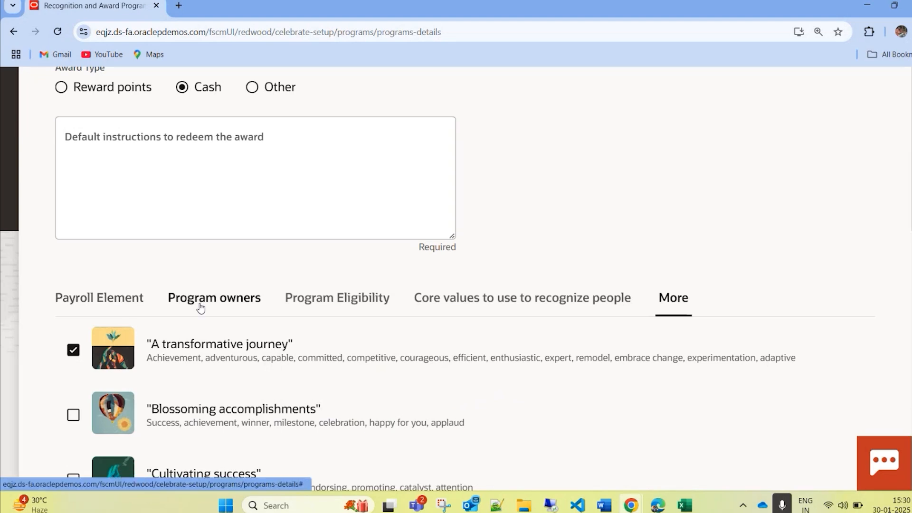
pyautogui.click(221, 297)
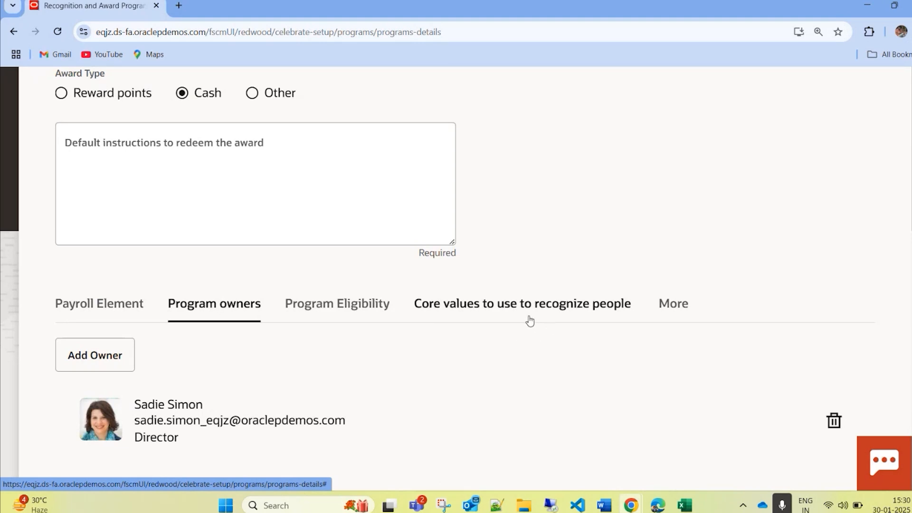
pyautogui.scroll(4, 122, 310)
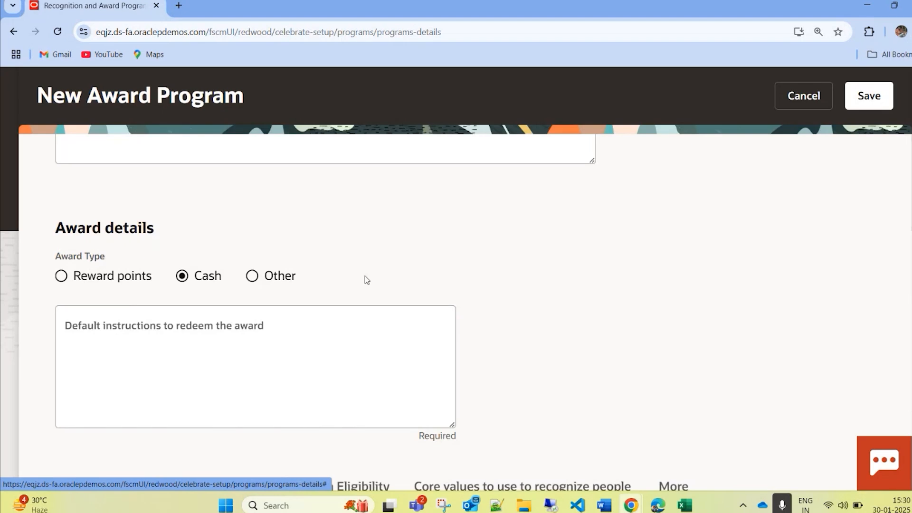
pyautogui.scroll(4, 457, 291)
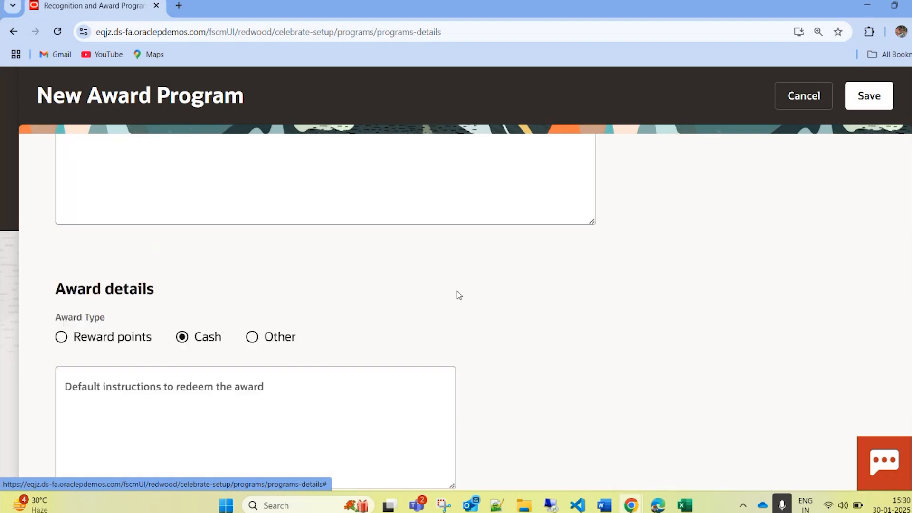
pyautogui.scroll(4, 460, 293)
pyautogui.scroll(-9, 458, 316)
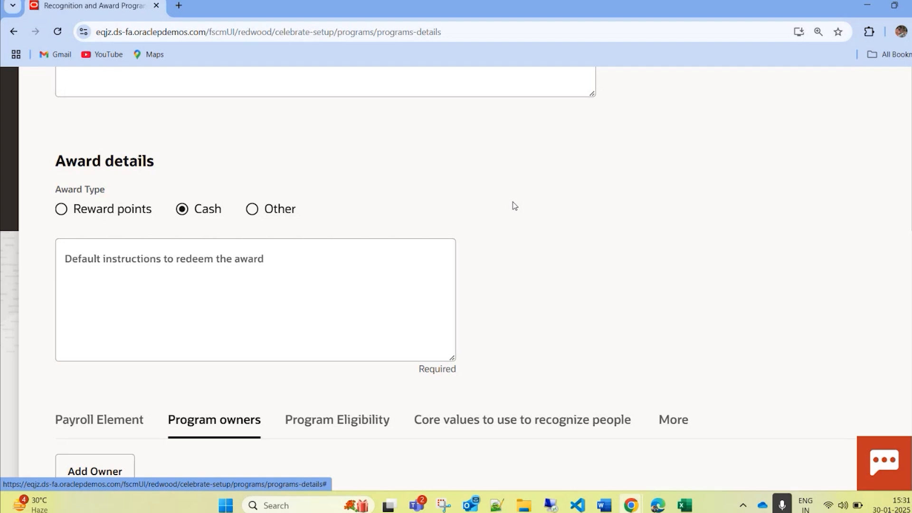
pyautogui.scroll(8, 514, 206)
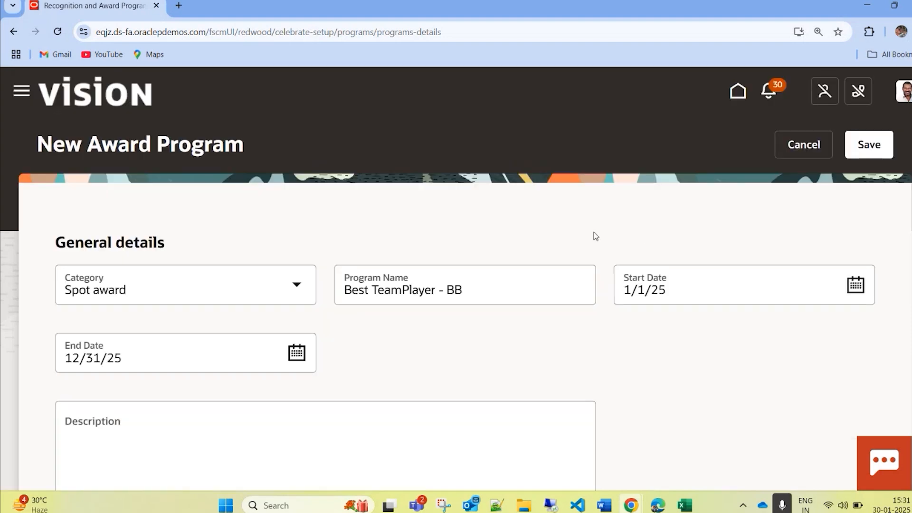
# Step: Enter "okay do better next time" as the default instructions to redeem the award
pyautogui.scroll(-10, 174, 183)
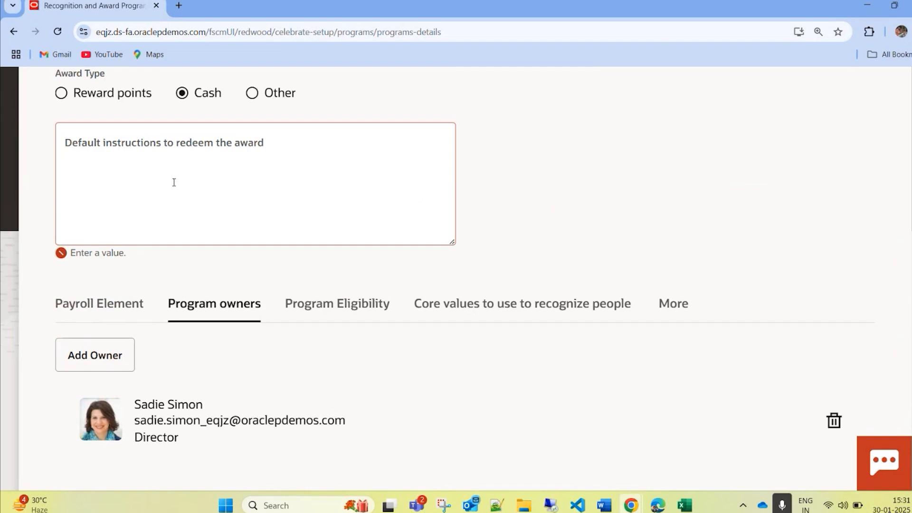
pyautogui.click(167, 163)
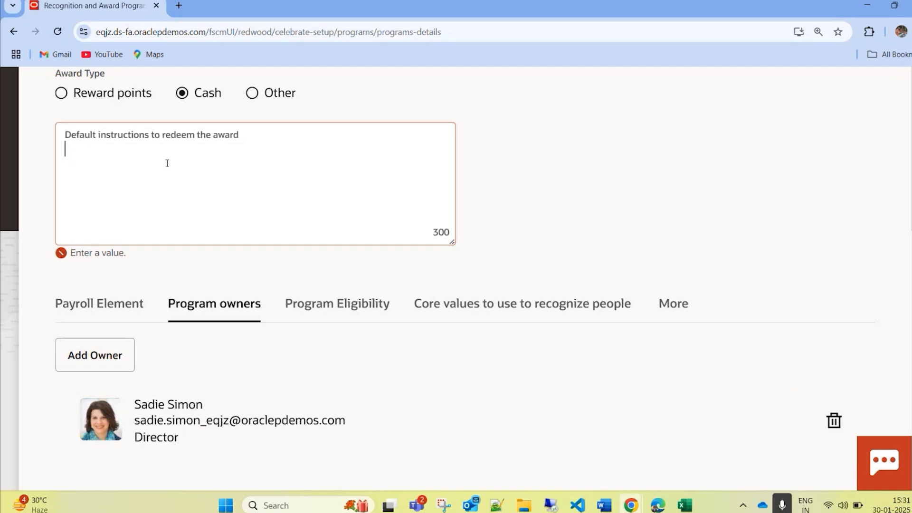
pyautogui.write('okaydo bette')
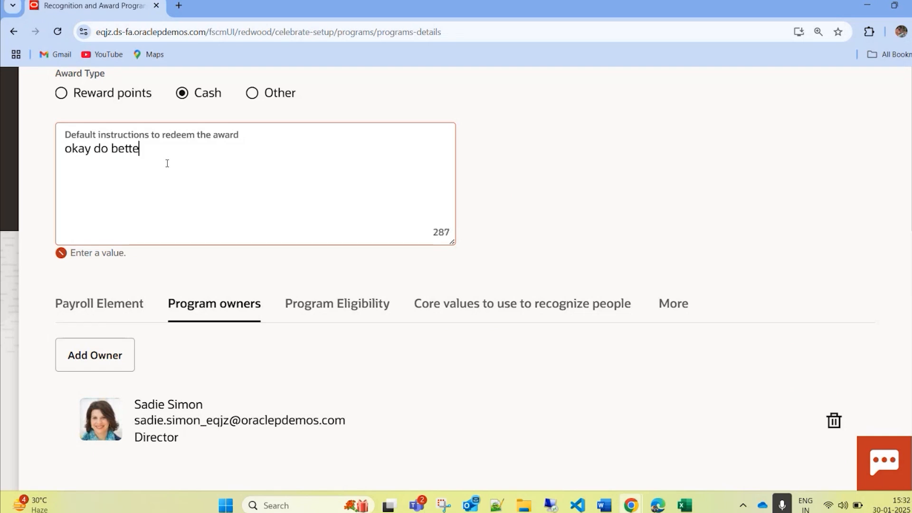
pyautogui.write('r nect')
pyautogui.press('BackSpace')
pyautogui.write('x')
pyautogui.press('BackSpace')
pyautogui.press('BackSpace')
pyautogui.write('xt time')
# Step: Save the award program, and return to the program list to check the Best TeamPlayer - BB entry
pyautogui.scroll(5, 673, 170)
pyautogui.click(886, 98)
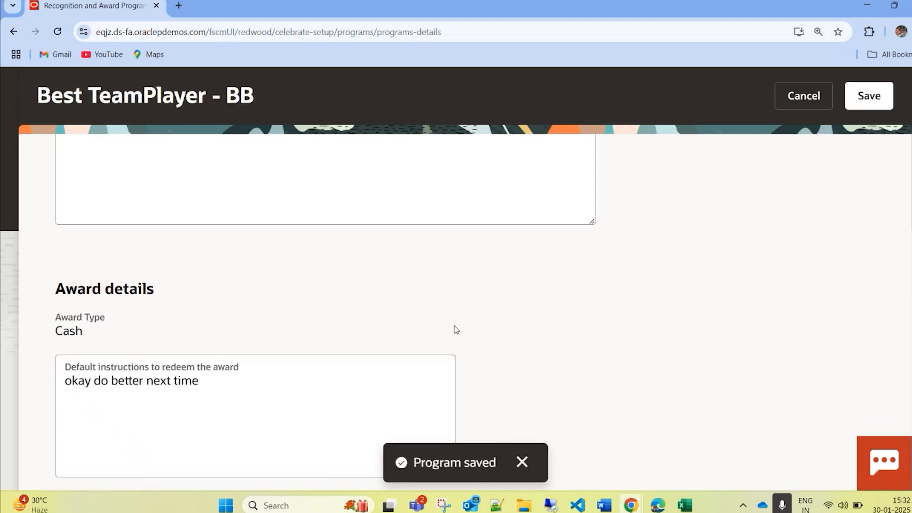
pyautogui.click(779, 103)
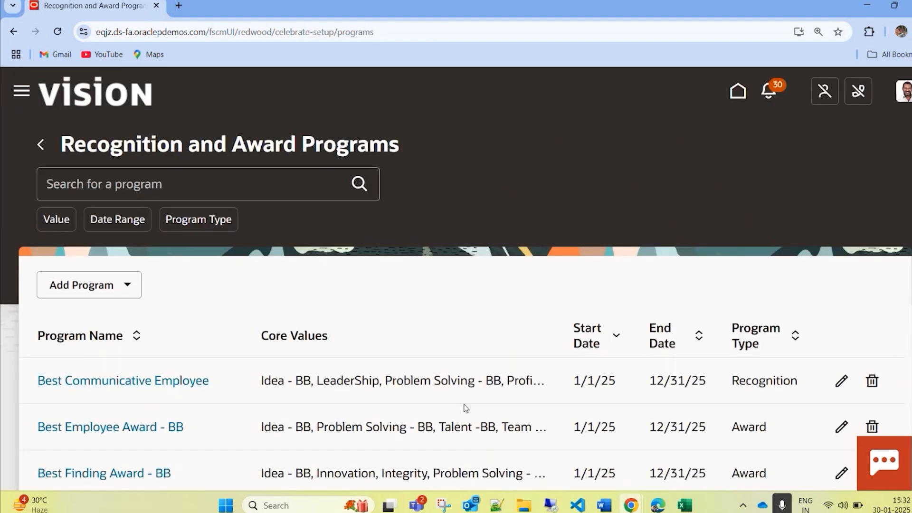
pyautogui.scroll(-4, 669, 407)
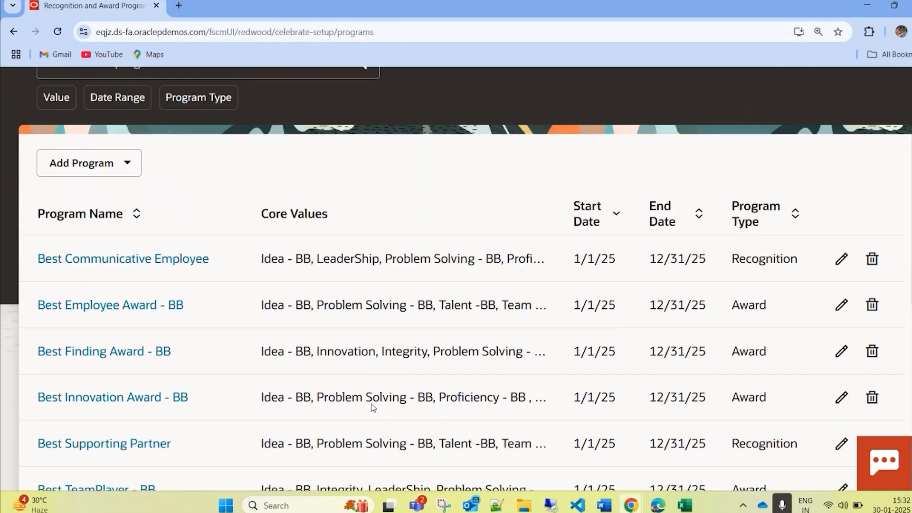
pyautogui.scroll(-1, 109, 361)
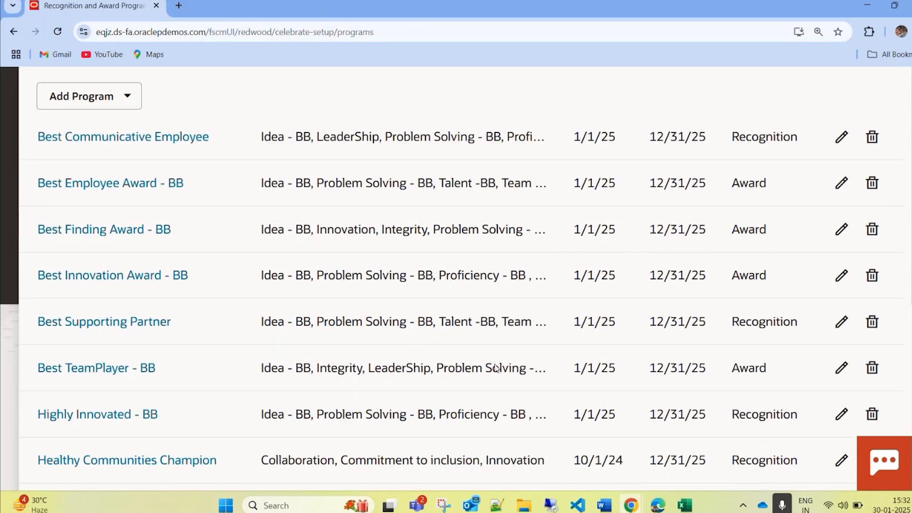
pyautogui.scroll(5, 755, 388)
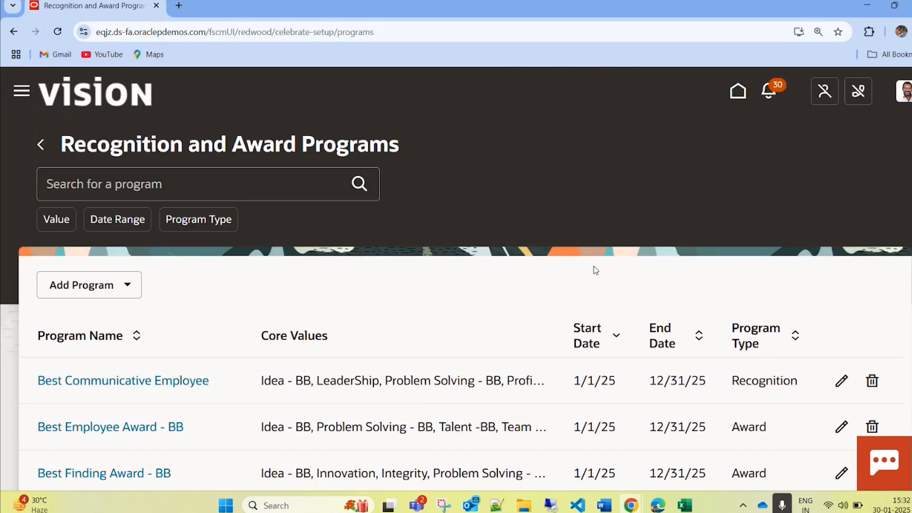